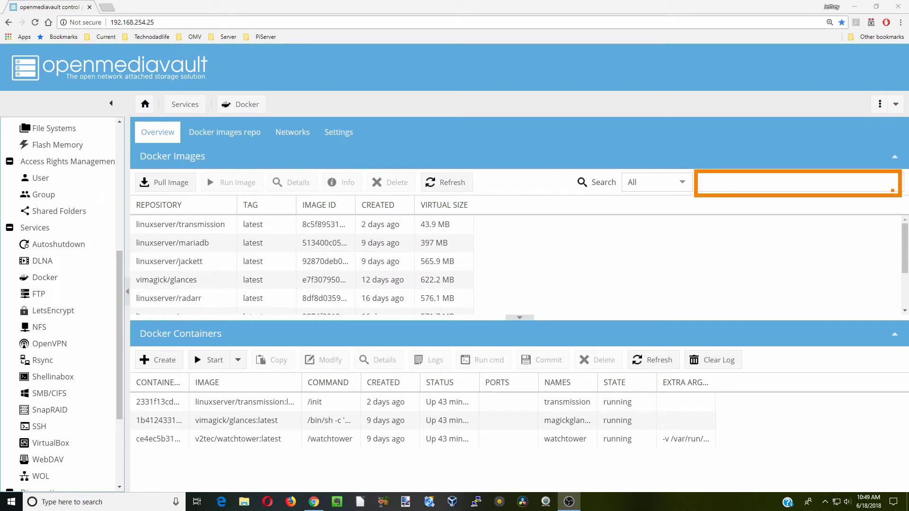
- Search 'head' and pull the linuxserver/headphones image (latest, 196.3 MB)
click(718, 188)
text(head)
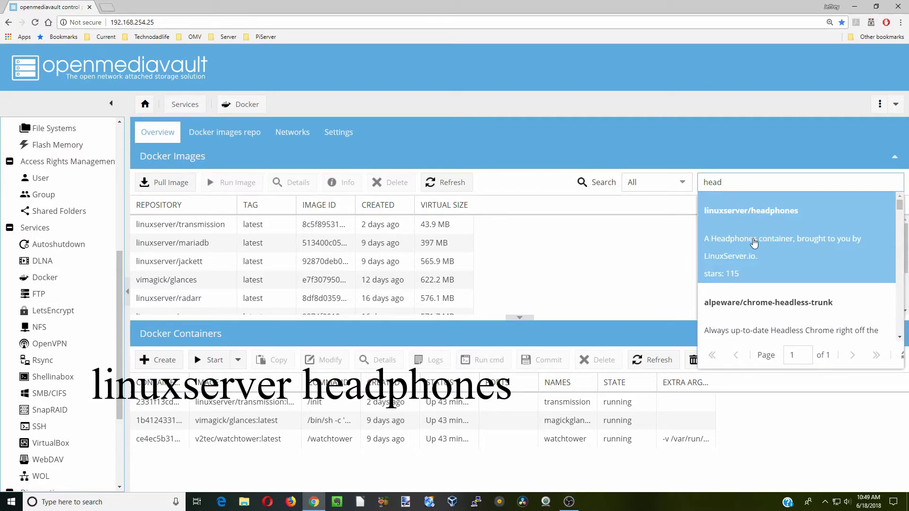
click(755, 243)
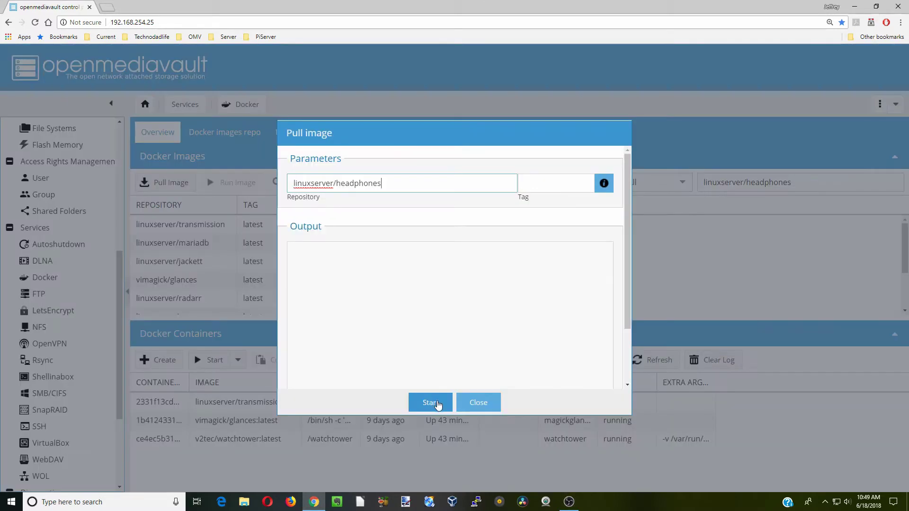
click(434, 404)
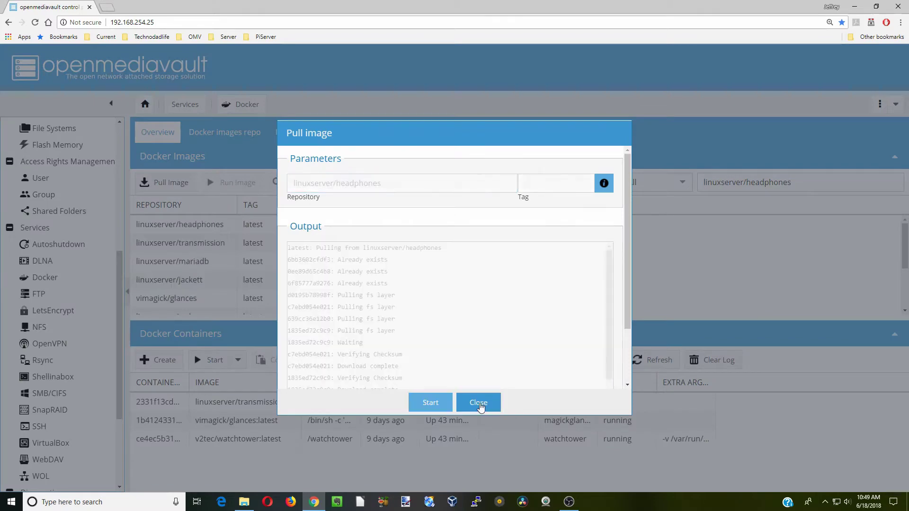
click(479, 403)
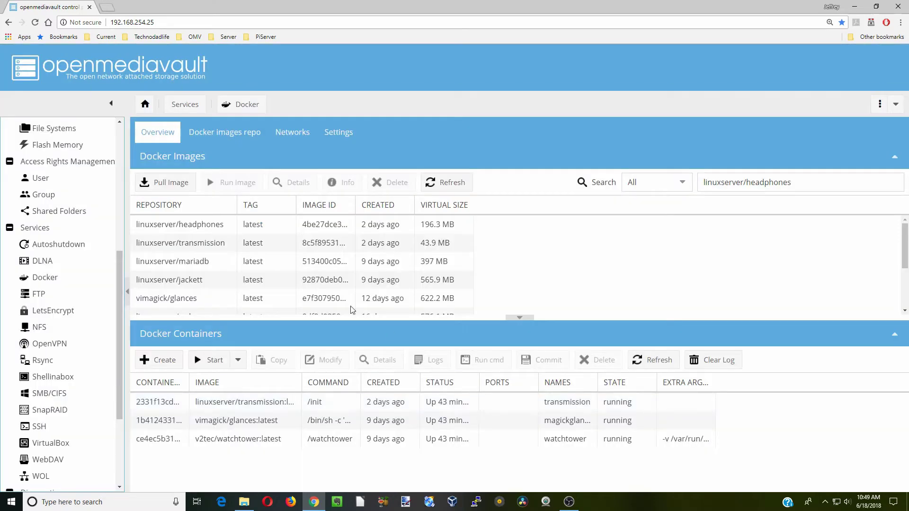
click(246, 228)
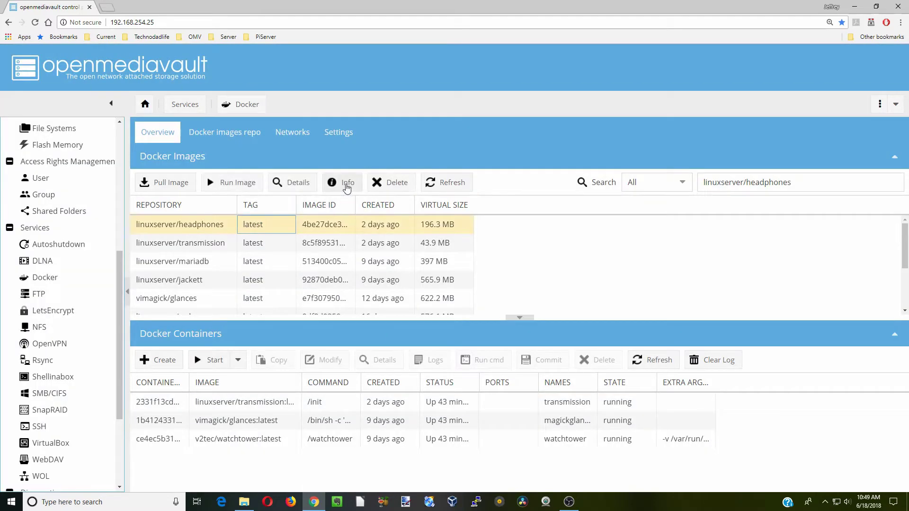
- Review the linuxserver/headphones Docker Hub usage instructions, then go to the Shellinabox settings
click(347, 185)
scroll(350, 198, down, 5)
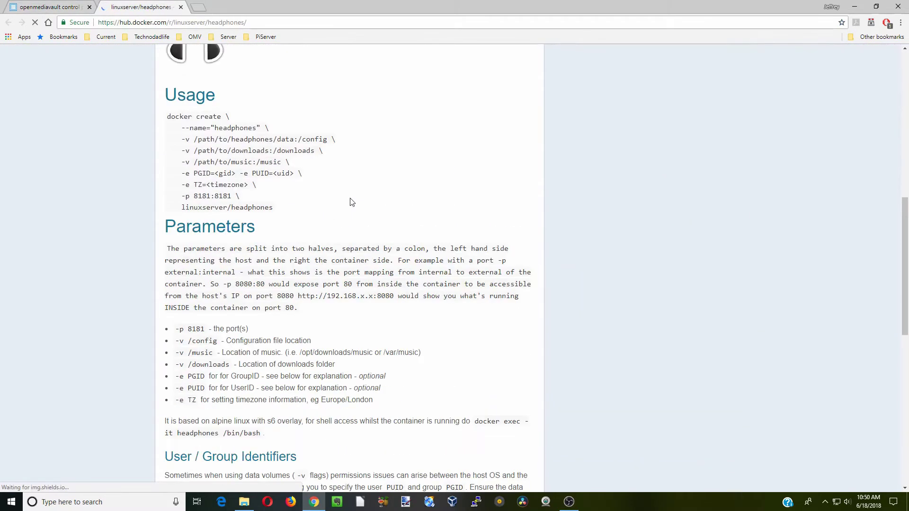
key(ctrl+2)
drag(168, 133, 379, 190)
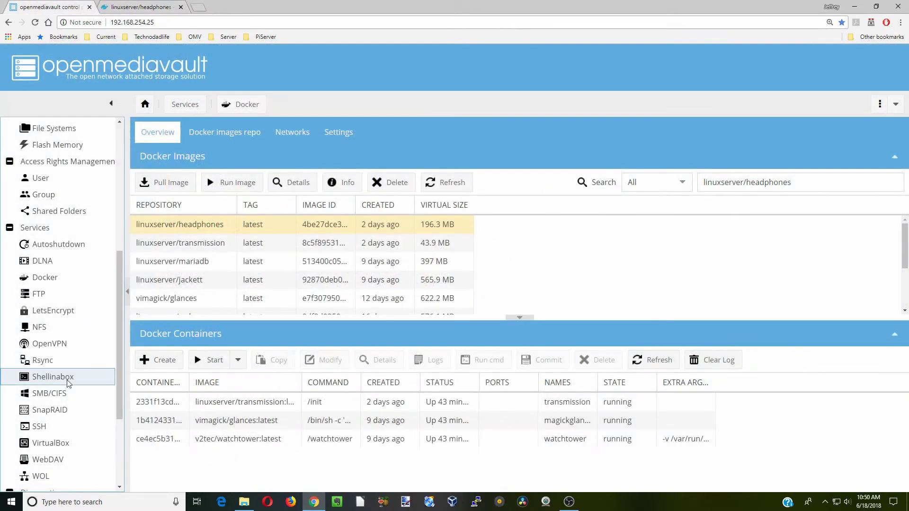
click(67, 379)
- Log in as root in the Shell In A Box web terminal
click(266, 163)
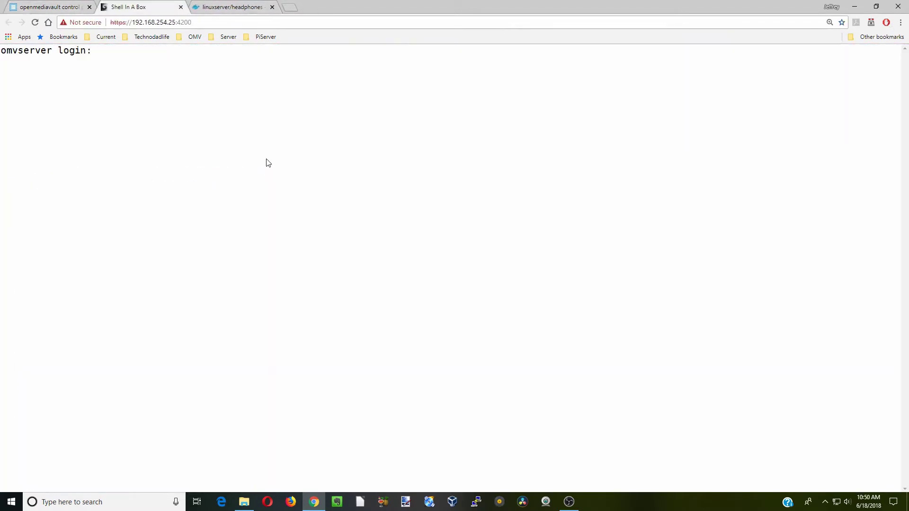
text(root)
key(Return)
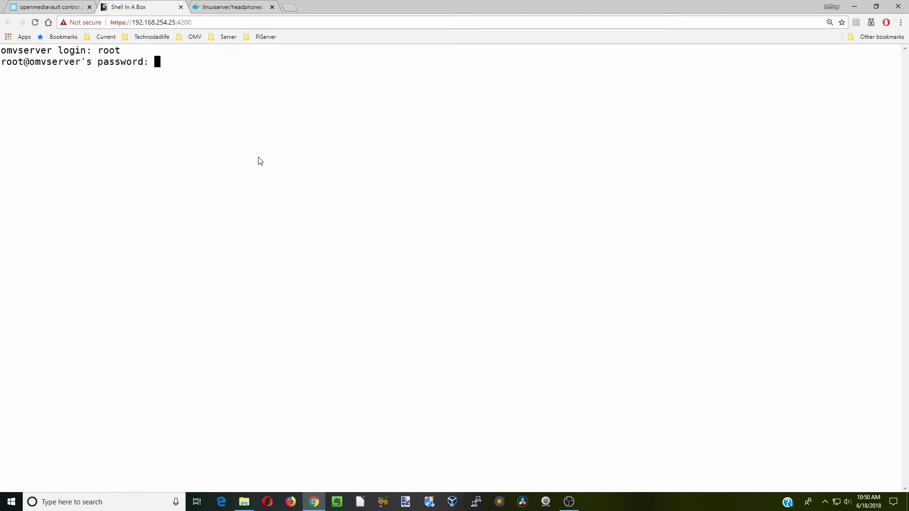
key(Return)
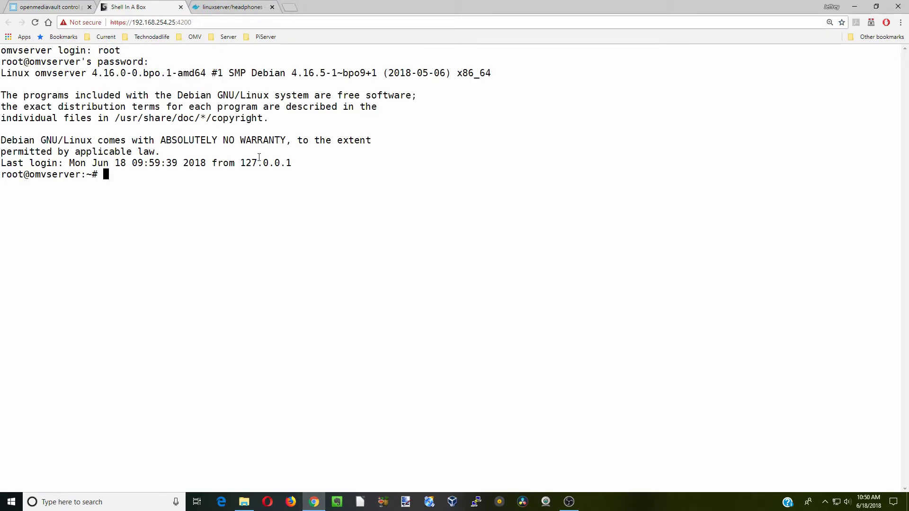
- Run 'id user1' to find uid 1000 and gid 100, then exit the shell
text(id user1)
key(Return)
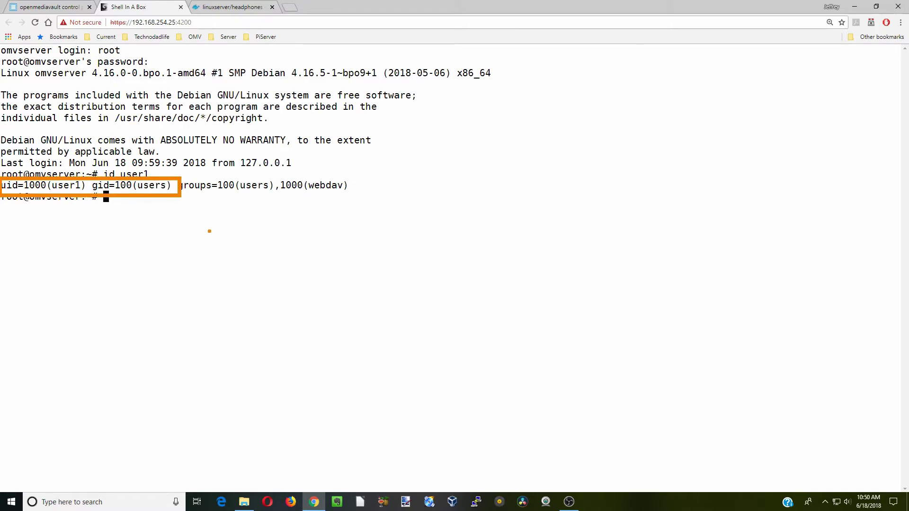
text(exit)
key(Return)
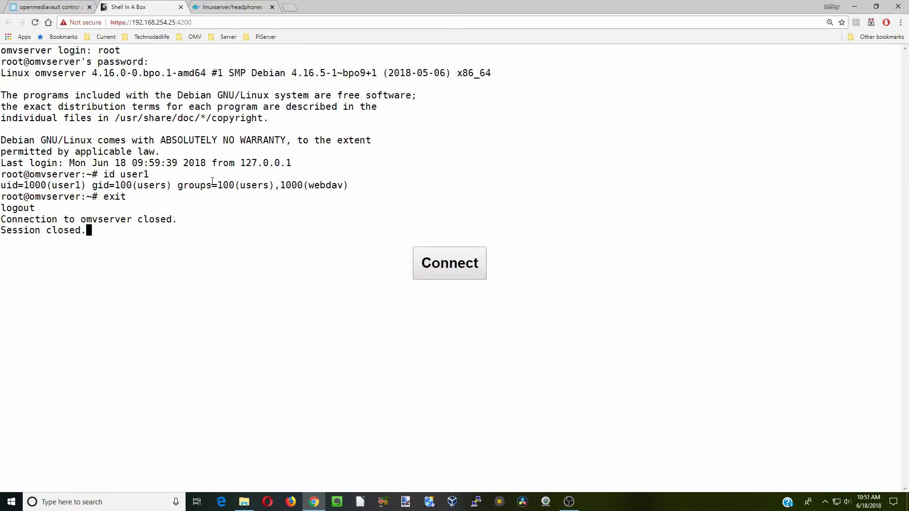
- Back in the Docker page, start running the linuxserver/headphones image
click(181, 7)
click(58, 277)
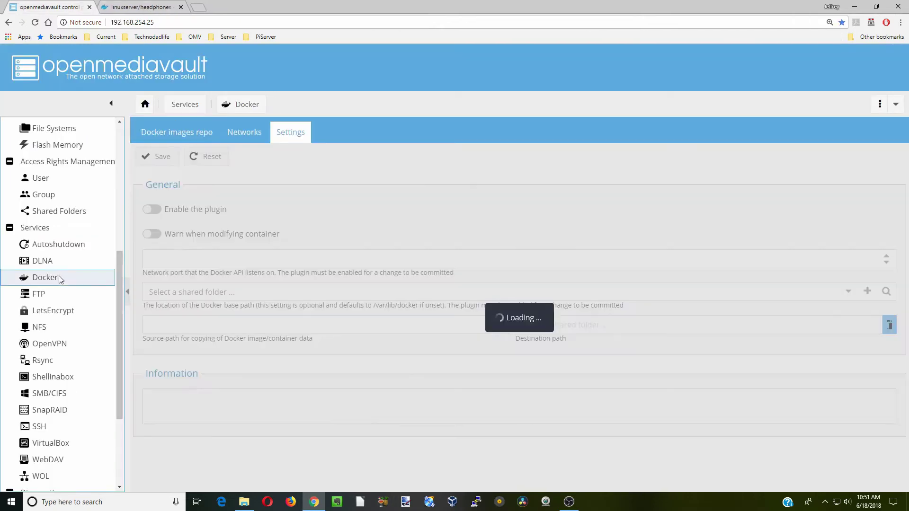
click(218, 226)
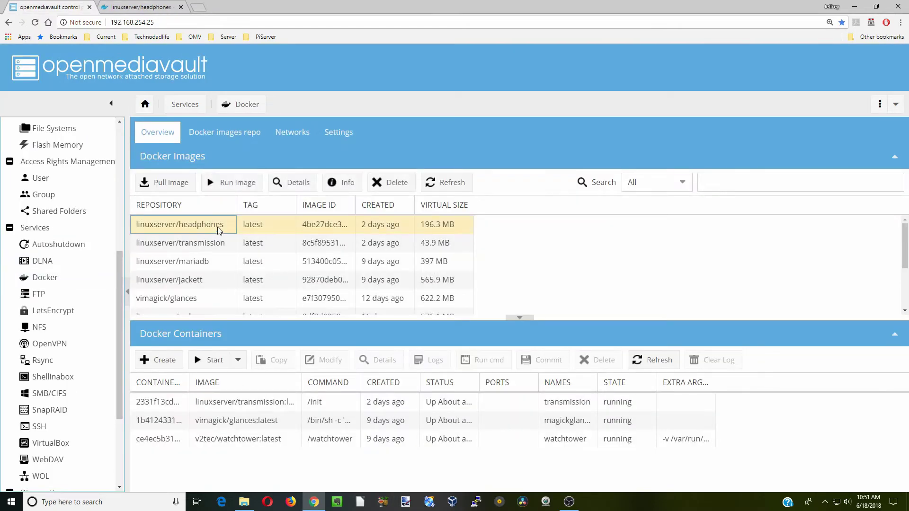
click(240, 185)
- Name the container 'headphones' with restart policy always and Host network mode
click(384, 151)
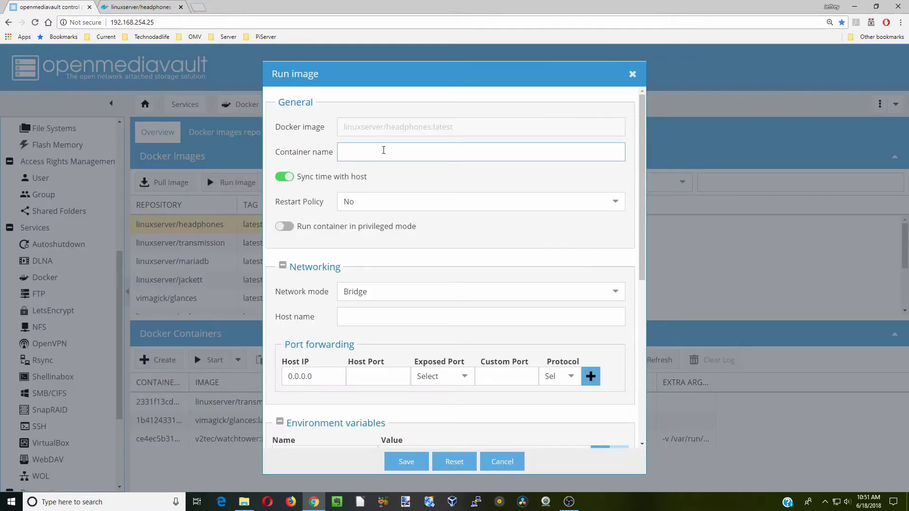
text(headphones)
click(407, 202)
click(405, 242)
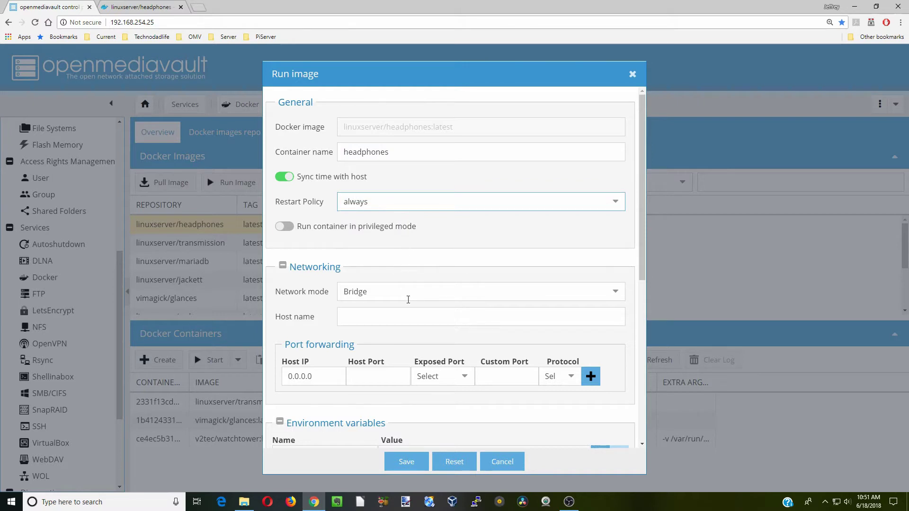
click(423, 292)
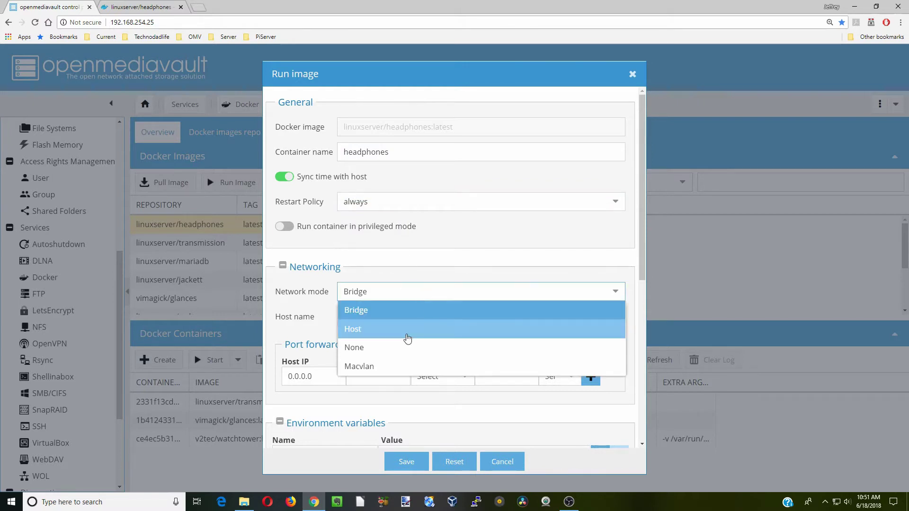
click(408, 331)
scroll(344, 223, down, 5)
click(345, 220)
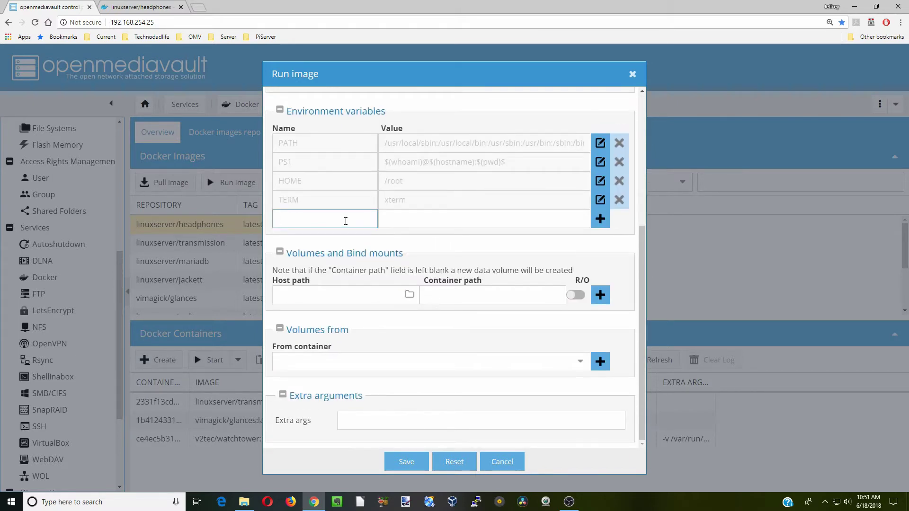
- Add environment variables PUID=1000 and PGID=100
text(PUID)
key(Tab)
text(1)
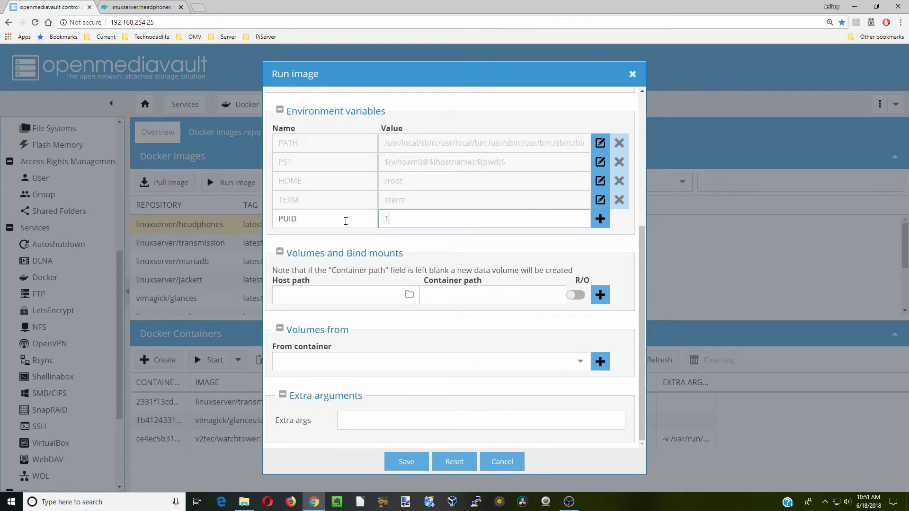
text(000)
key(Return)
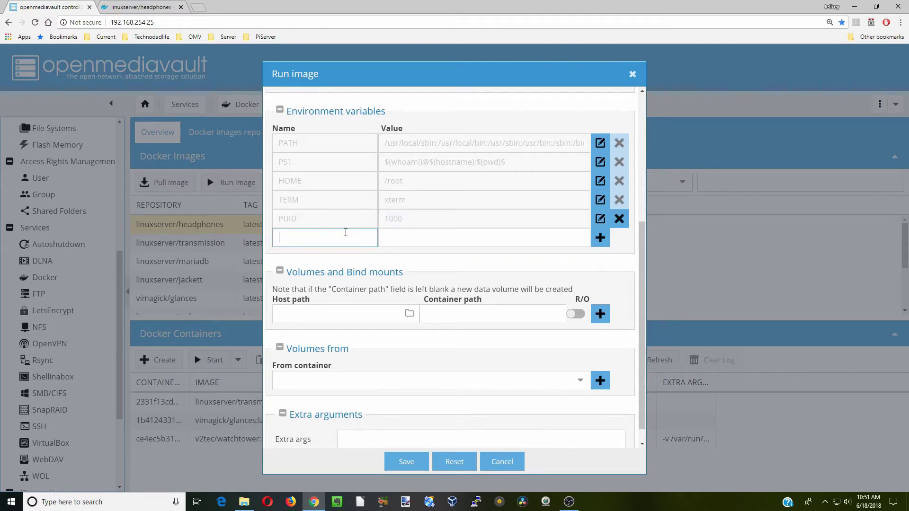
text(PGID)
key(Tab)
text(100)
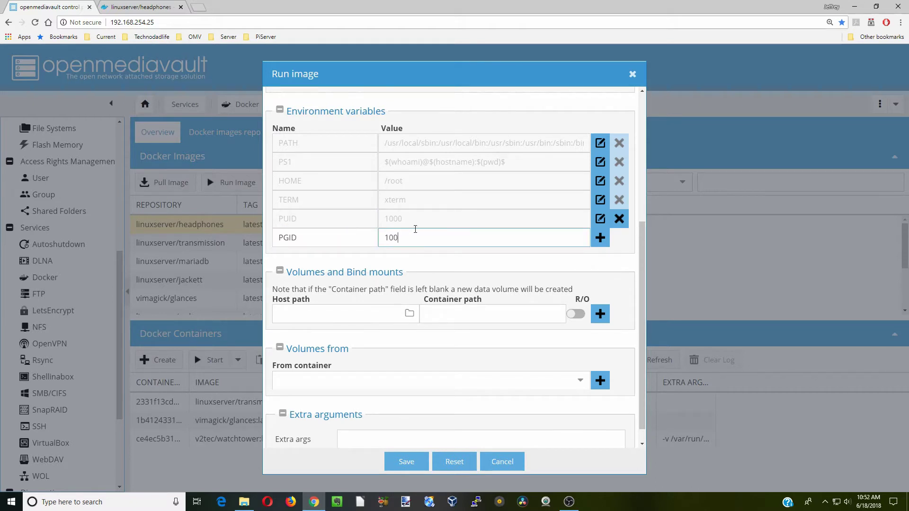
click(600, 238)
- Add environment variable TZ=America/New_York
click(349, 257)
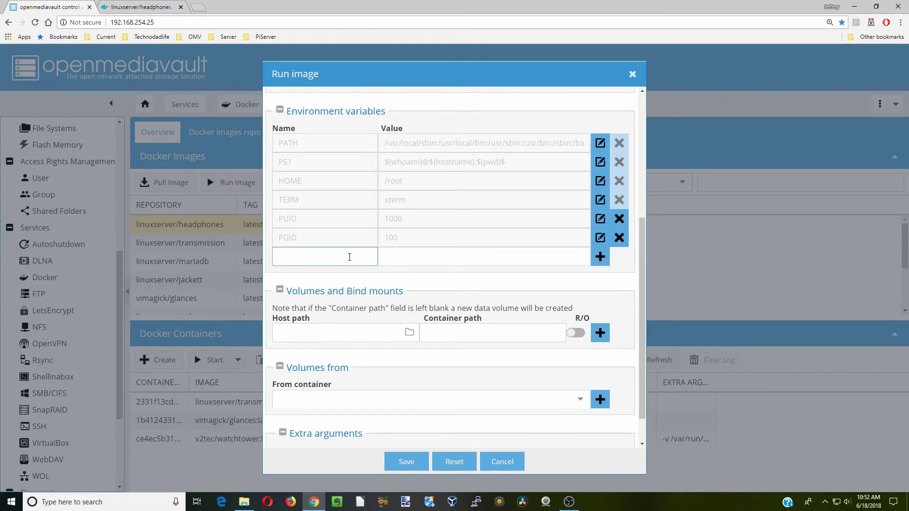
text(TZ)
key(Tab)
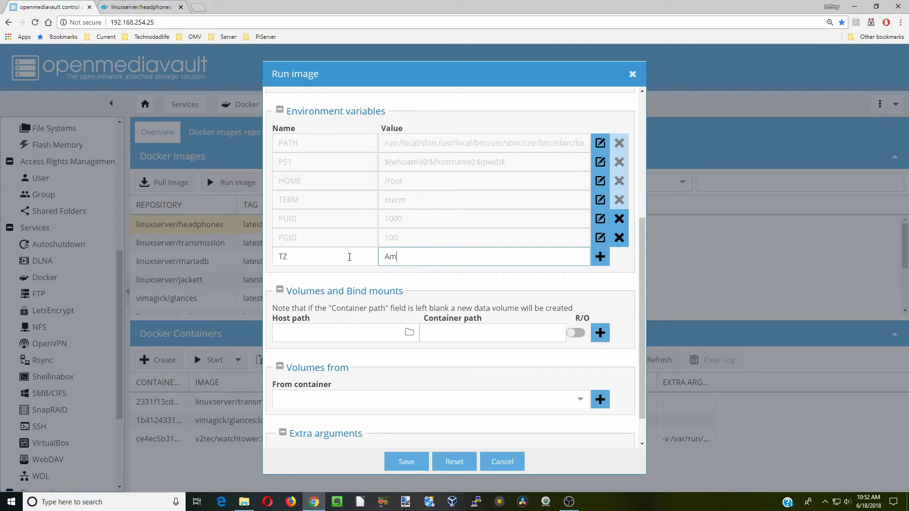
text(America/New_York)
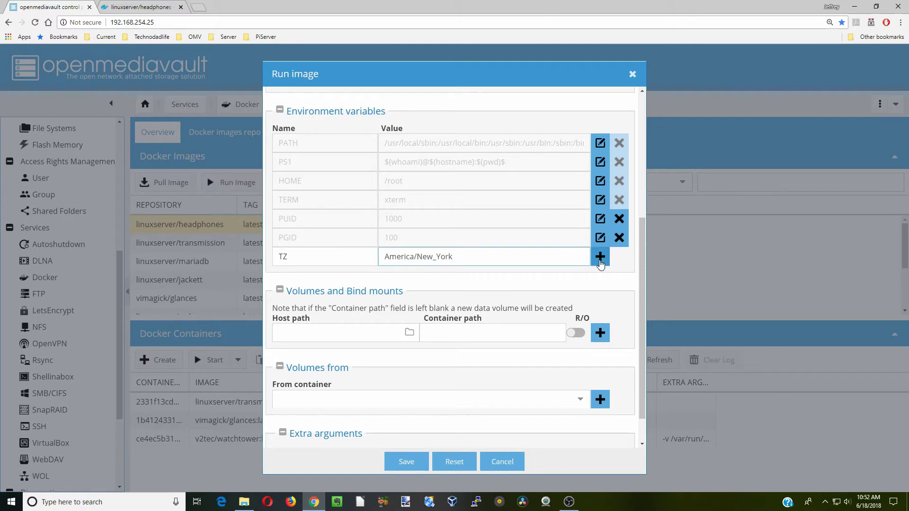
click(600, 259)
- Set the new volume's container path to /config
scroll(526, 271, down, 1)
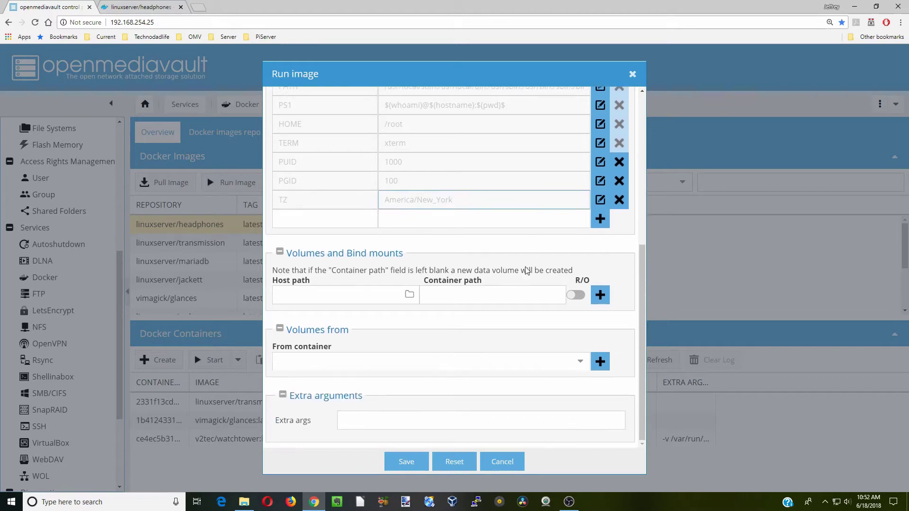
click(464, 297)
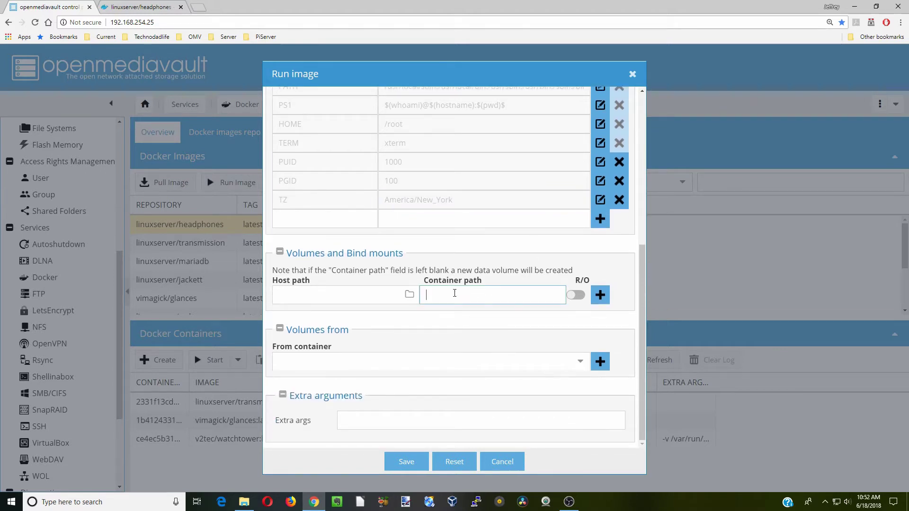
text(/)
click(440, 317)
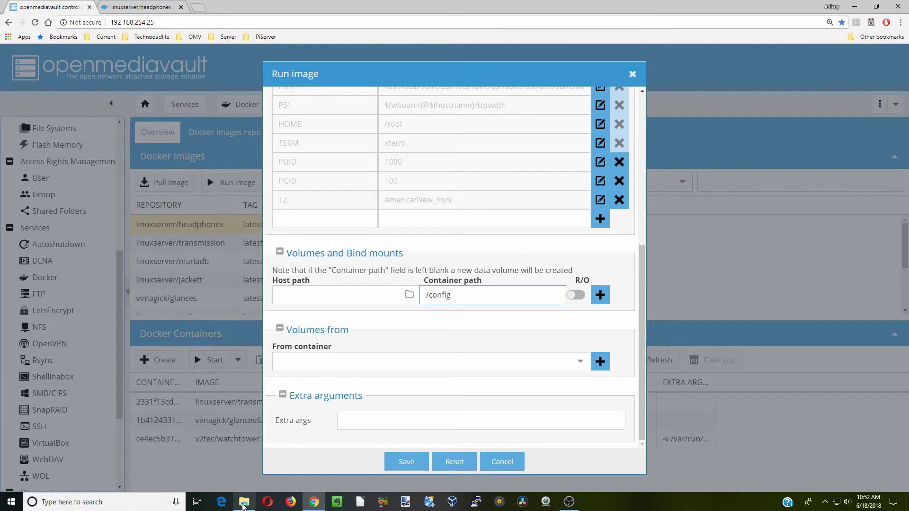
mouse_move(243, 504)
click(244, 456)
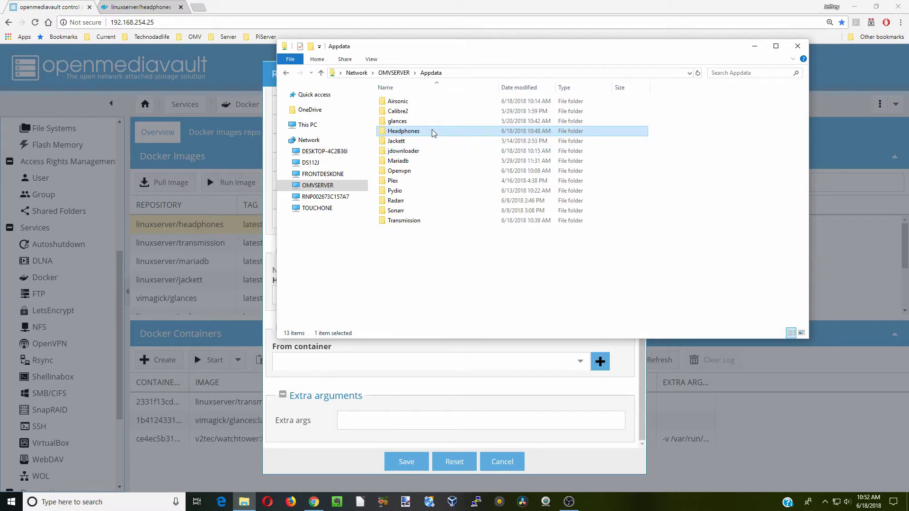
key(super+Down)
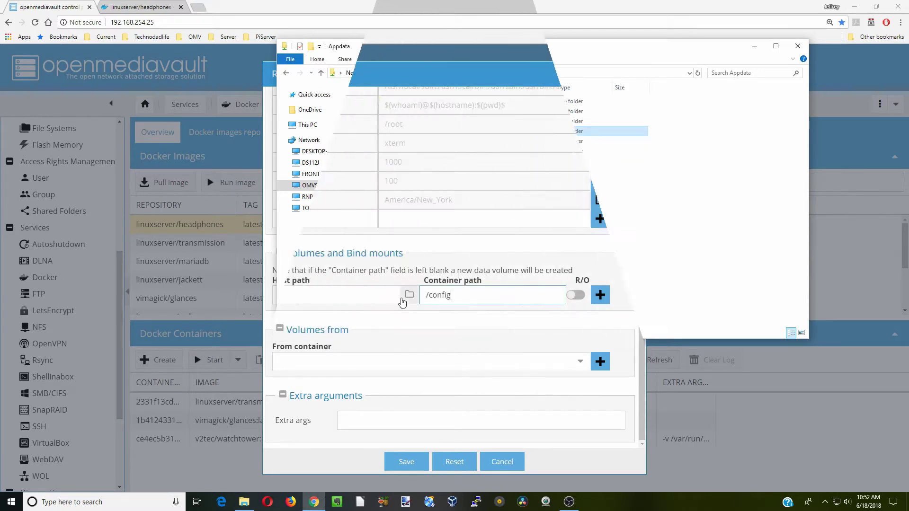
- Choose /sharedfolders/Appdata/Headphones as that volume's host path
click(408, 295)
scroll(425, 292, down, 3)
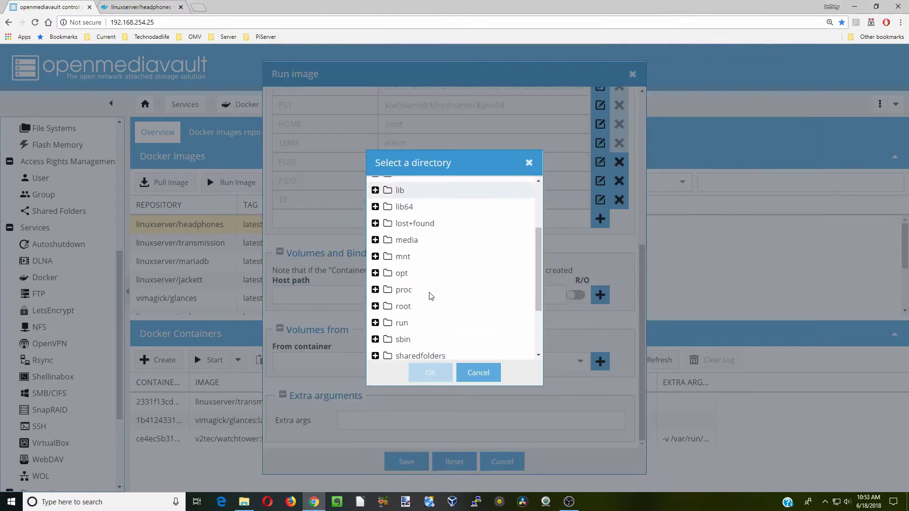
double_click(421, 308)
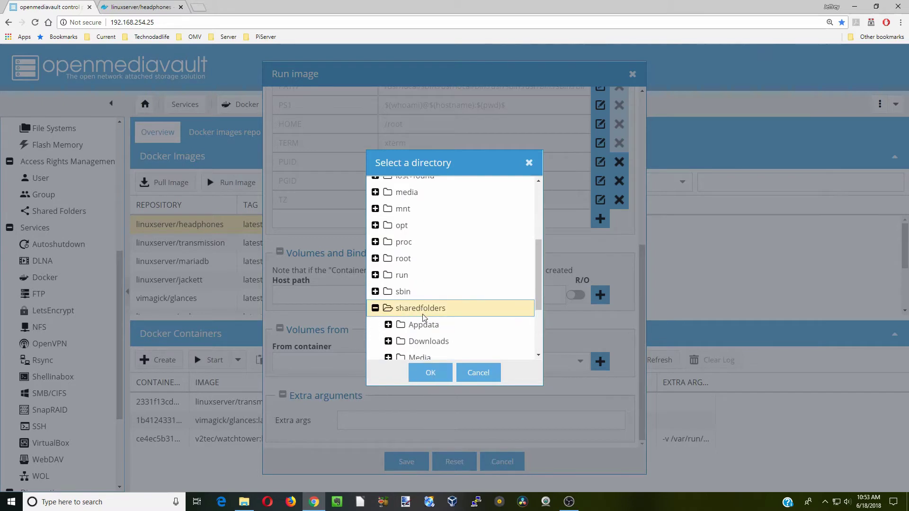
double_click(435, 326)
scroll(434, 325, down, 3)
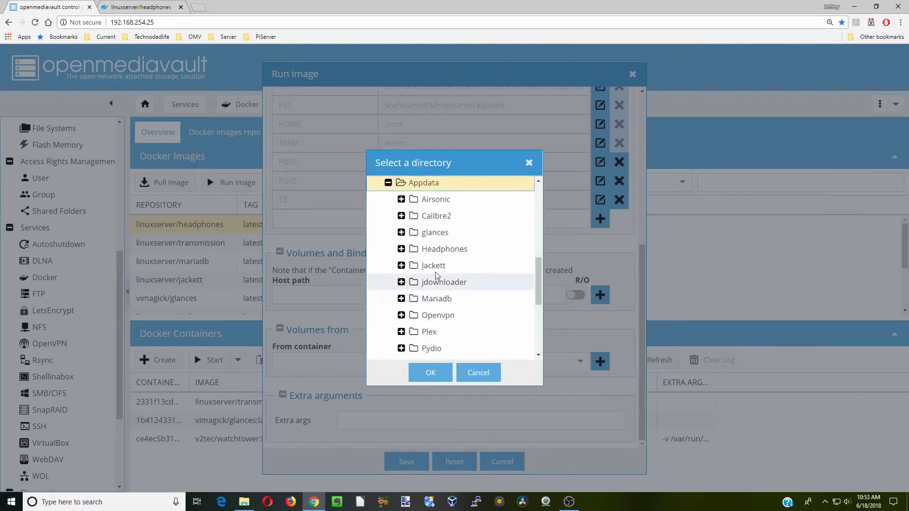
click(436, 249)
click(436, 373)
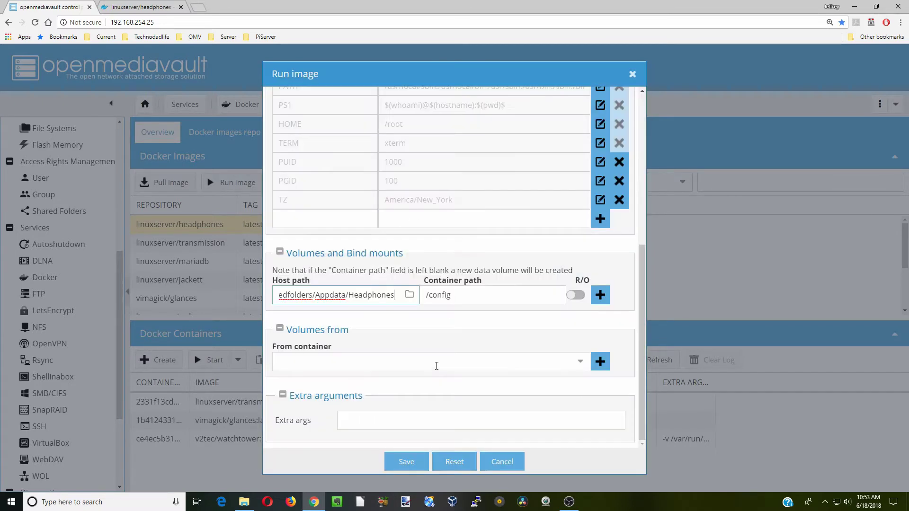
- Add the /config mount, then map /sharedfolders/Downloads/complete to /downloads
click(600, 295)
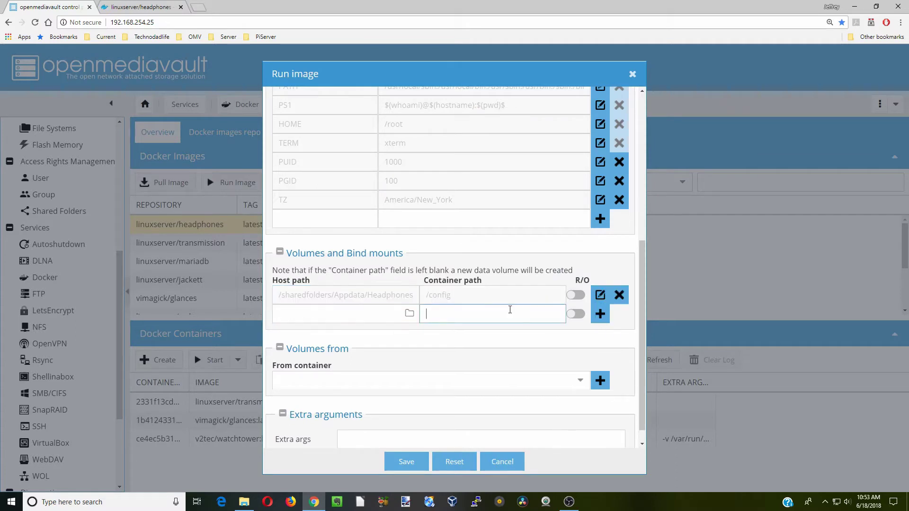
text(/config)
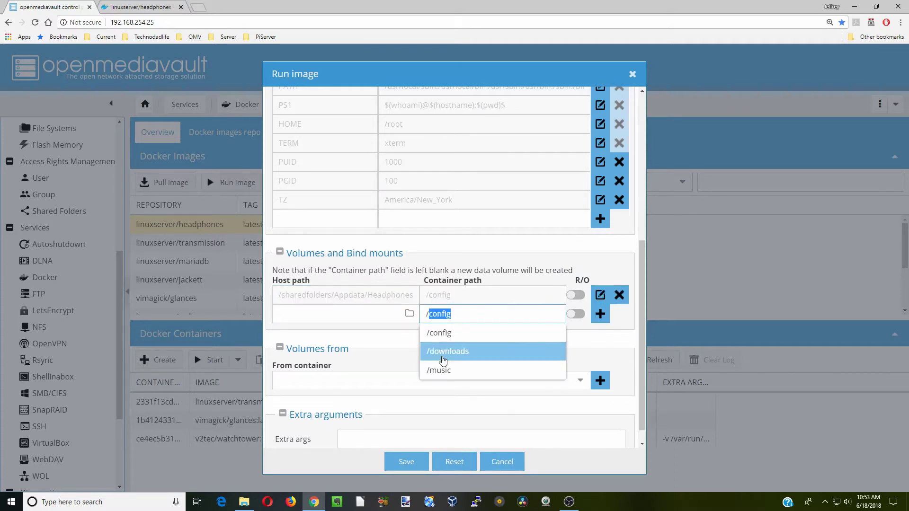
click(443, 360)
click(409, 313)
scroll(422, 295, down, 3)
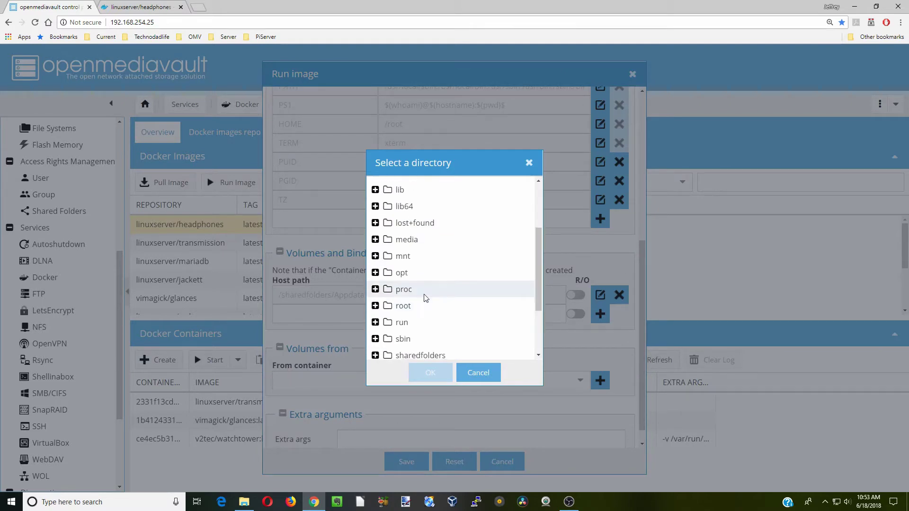
scroll(412, 289, down, 2)
double_click(421, 268)
double_click(428, 302)
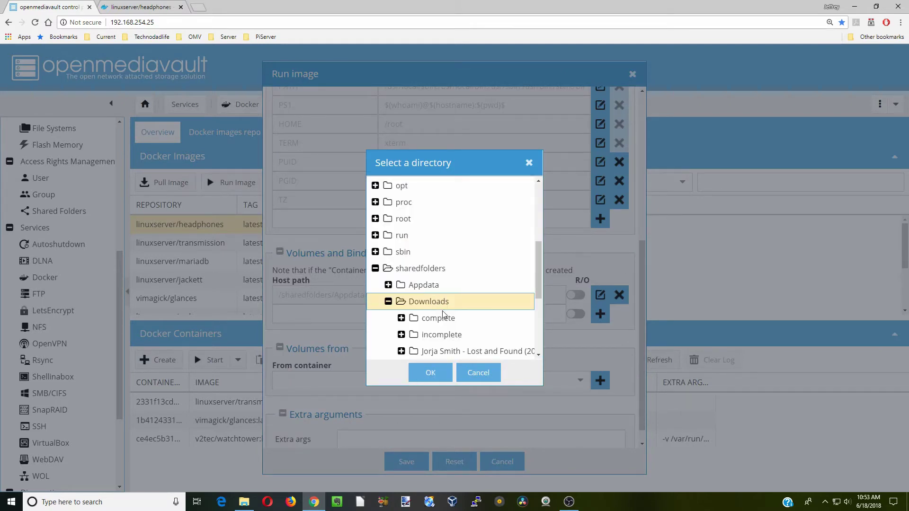
double_click(438, 318)
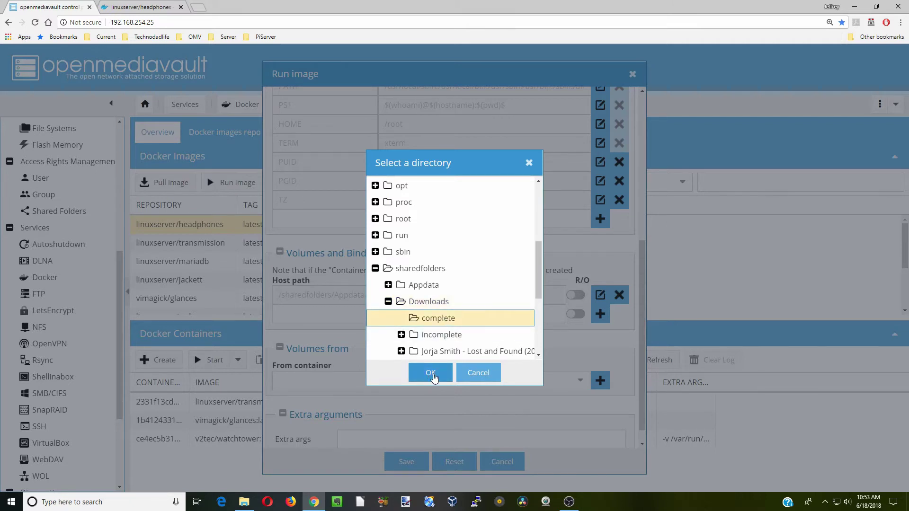
click(434, 377)
click(601, 314)
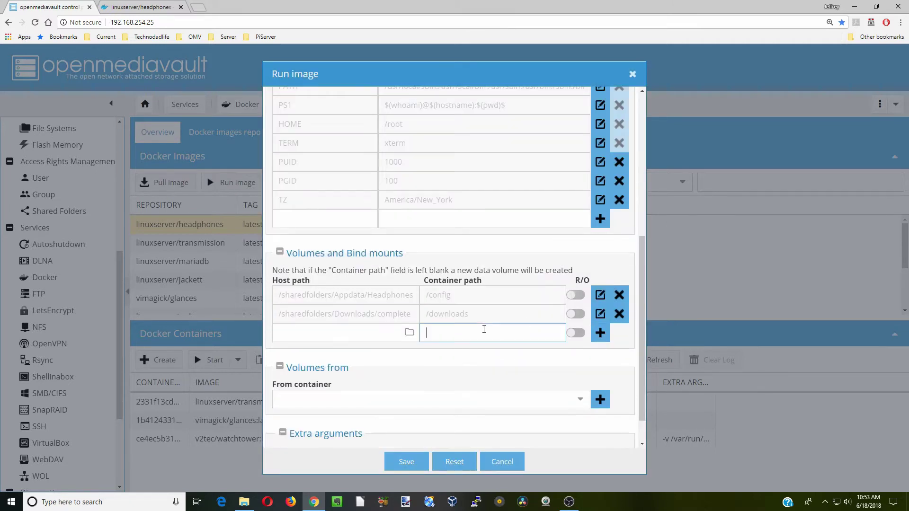
- Map /sharedfolders/Media/Music to /music and add that bind mount
click(481, 333)
text(/config)
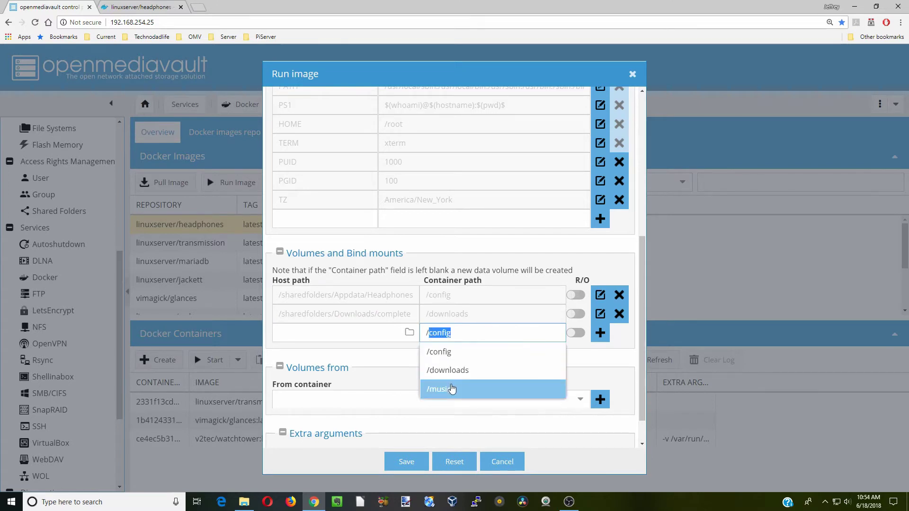
click(452, 388)
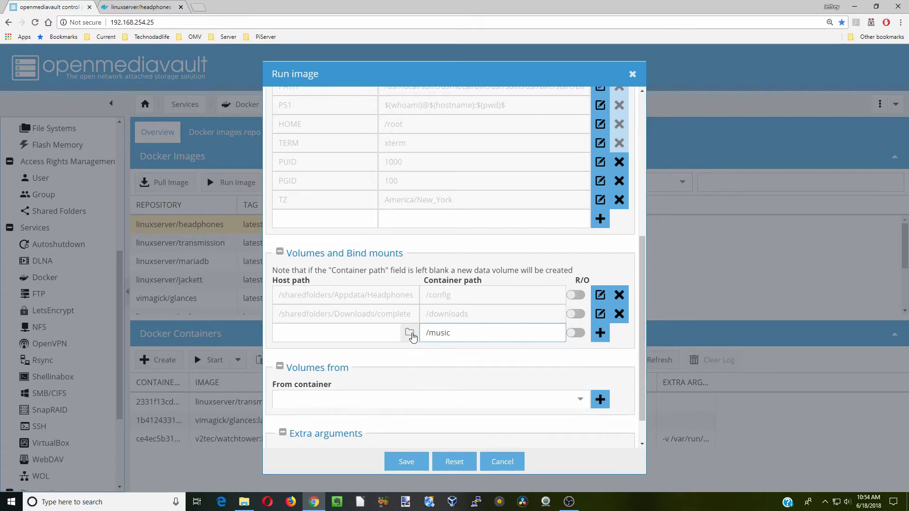
click(408, 332)
scroll(435, 311, down, 3)
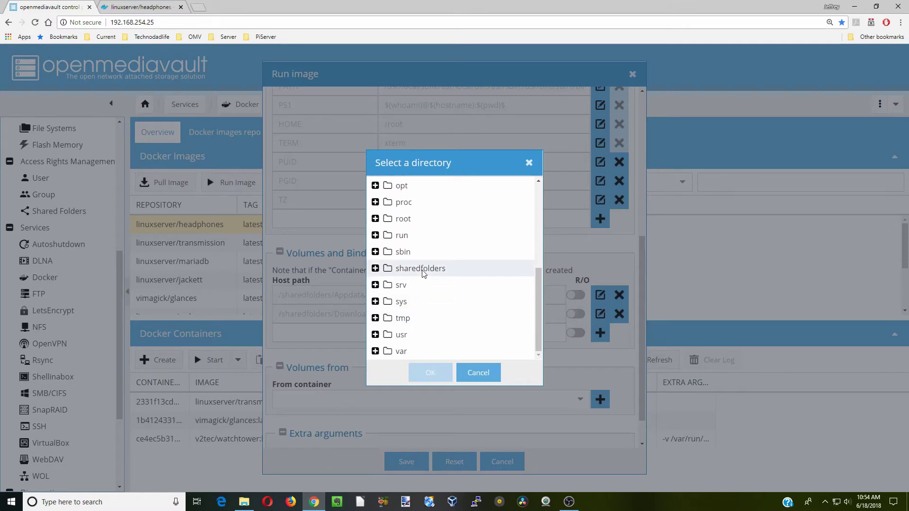
double_click(424, 270)
double_click(431, 320)
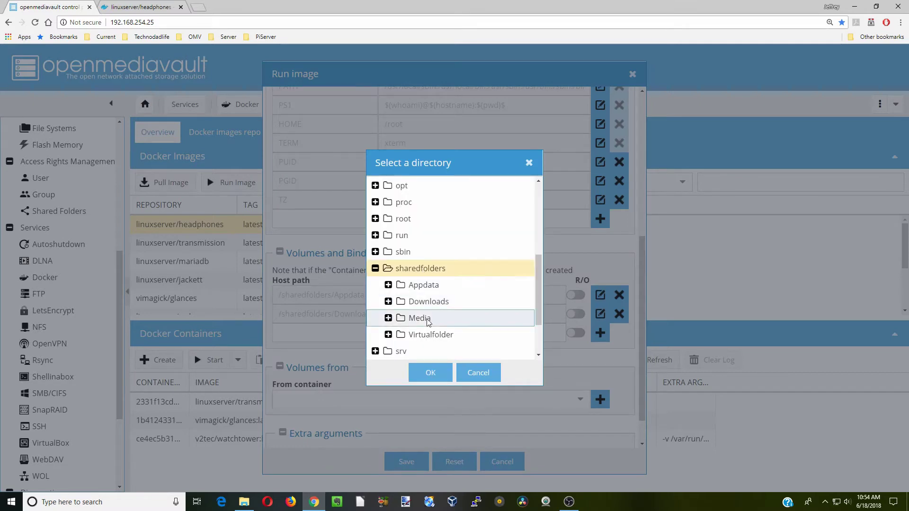
scroll(445, 293, down, 4)
click(453, 268)
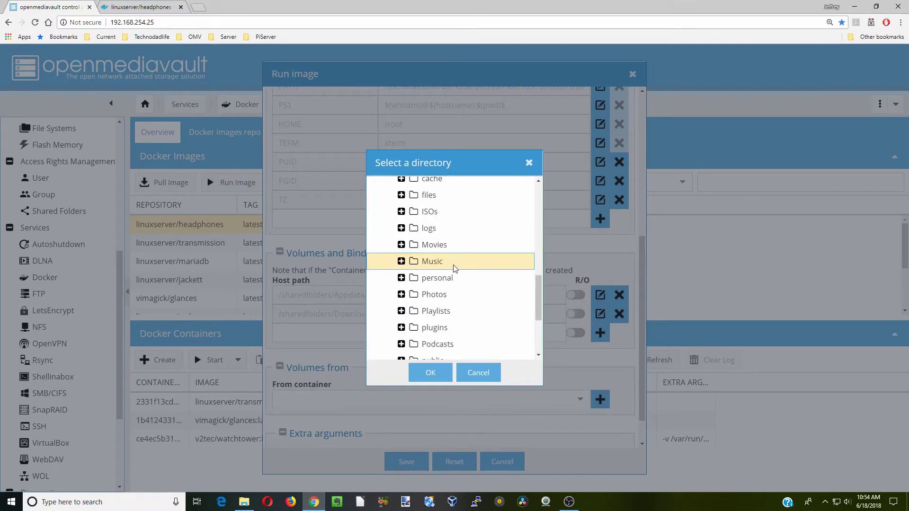
click(430, 373)
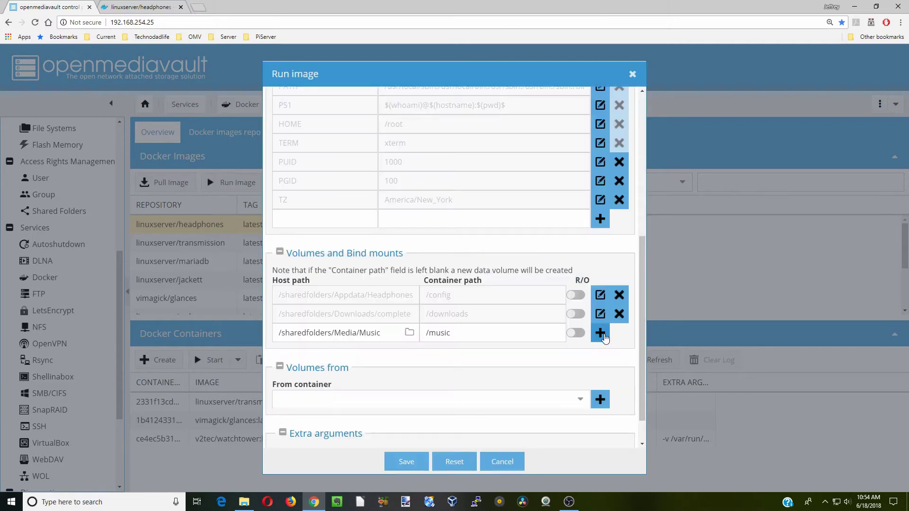
click(601, 334)
scroll(634, 409, down, 2)
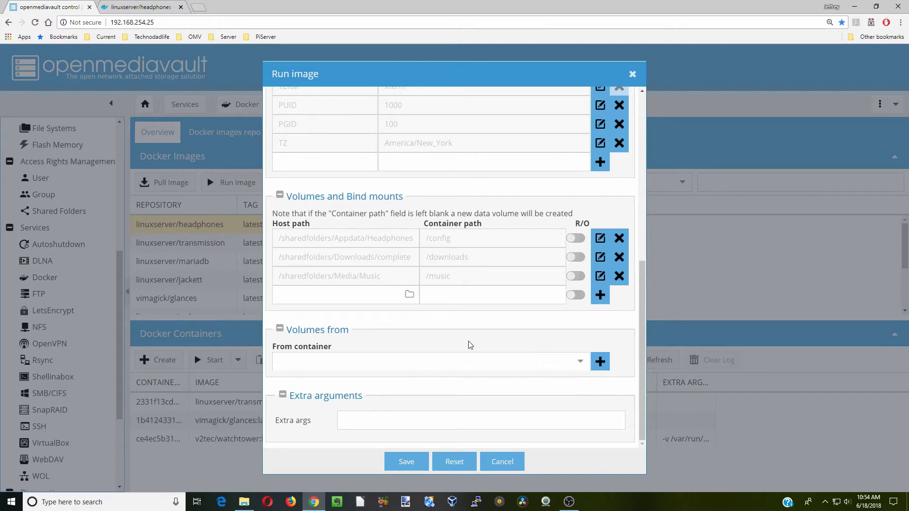
- Share volumes from the transmission container, save to launch headphones, and select the server address
click(580, 362)
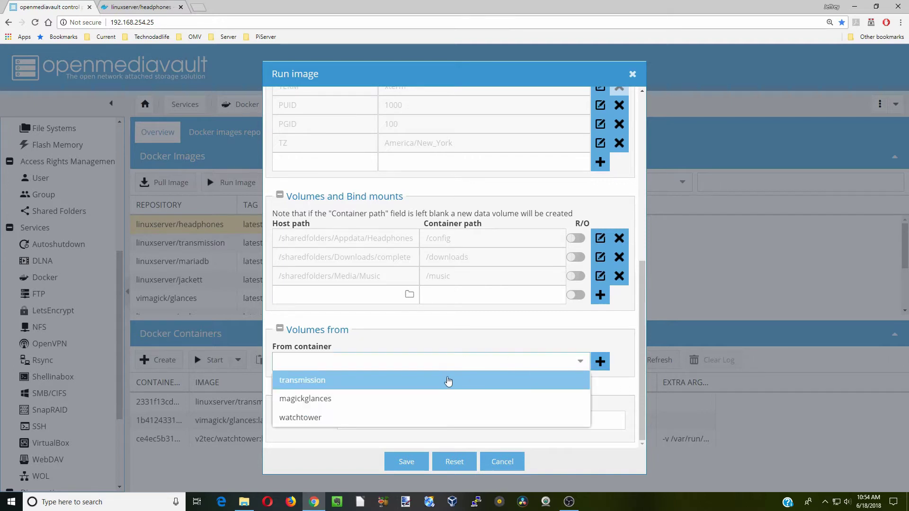
click(443, 380)
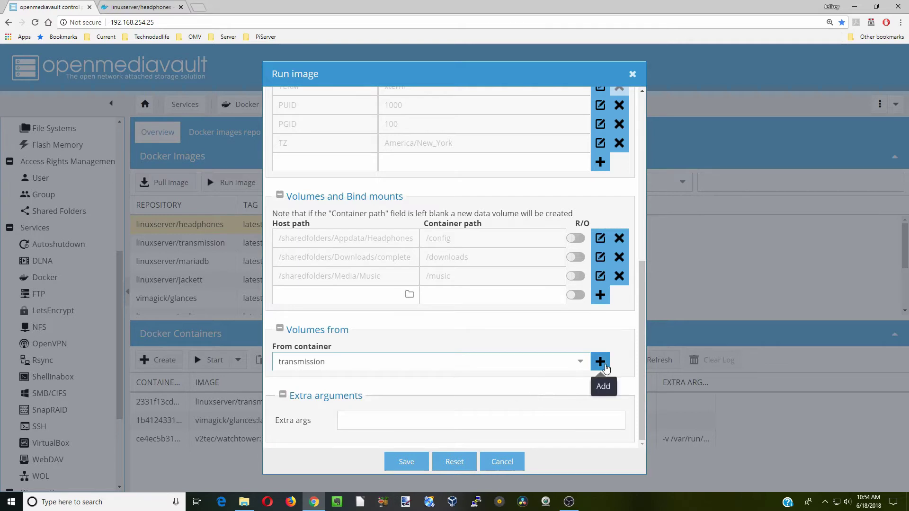
click(600, 365)
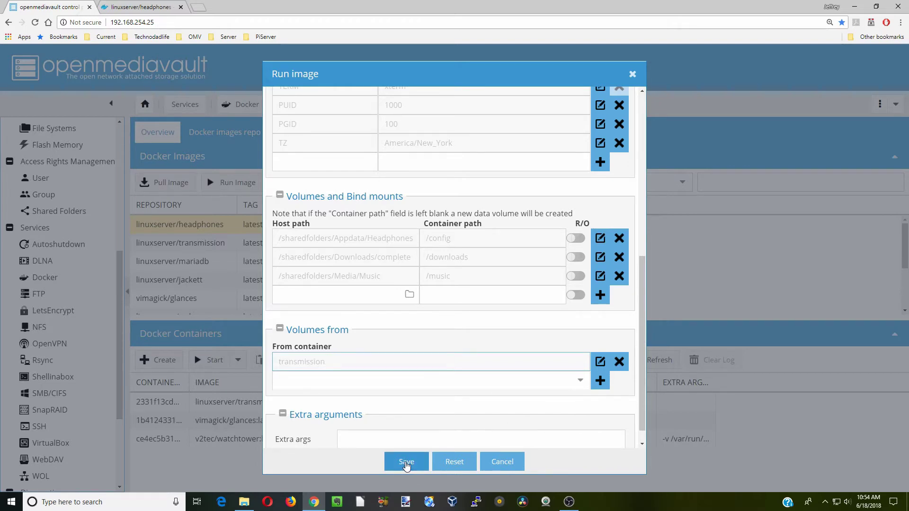
click(406, 463)
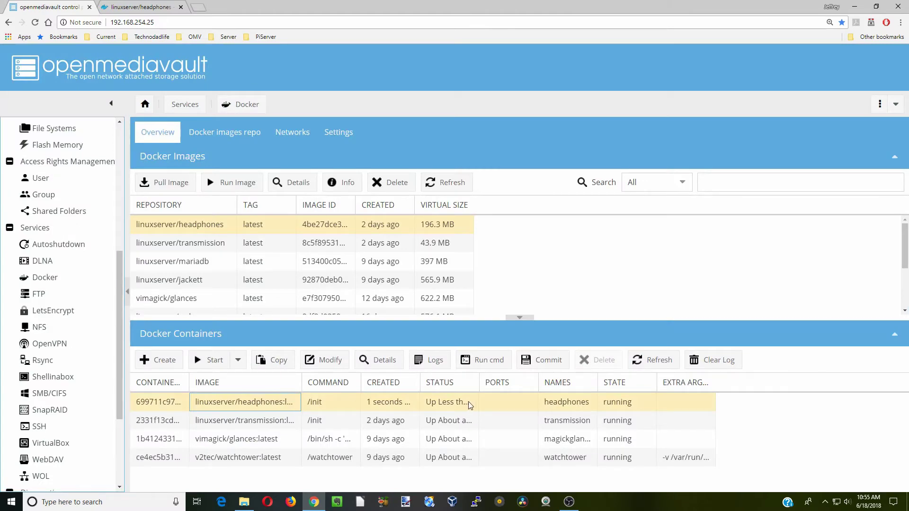
click(144, 8)
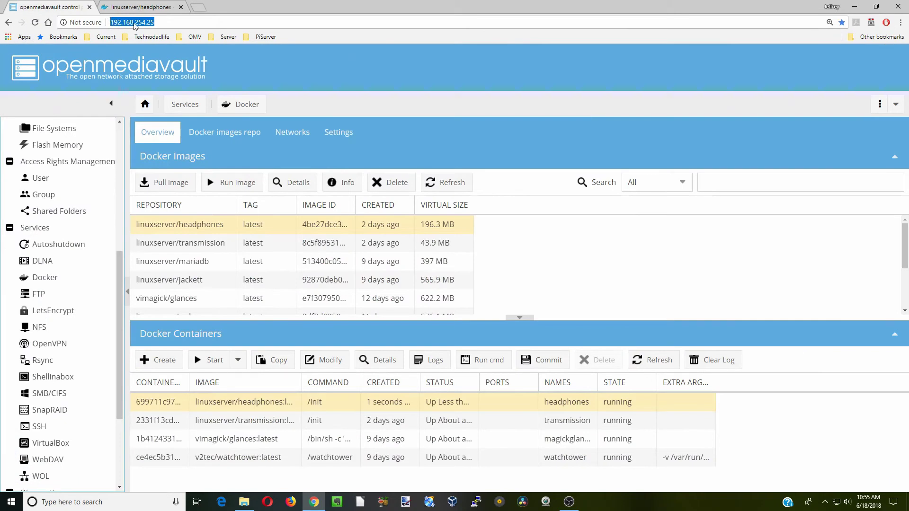
right_click(134, 24)
- Open the Headphones web interface in a new tab at the server address on port 8181
click(147, 57)
key(ctrl+t)
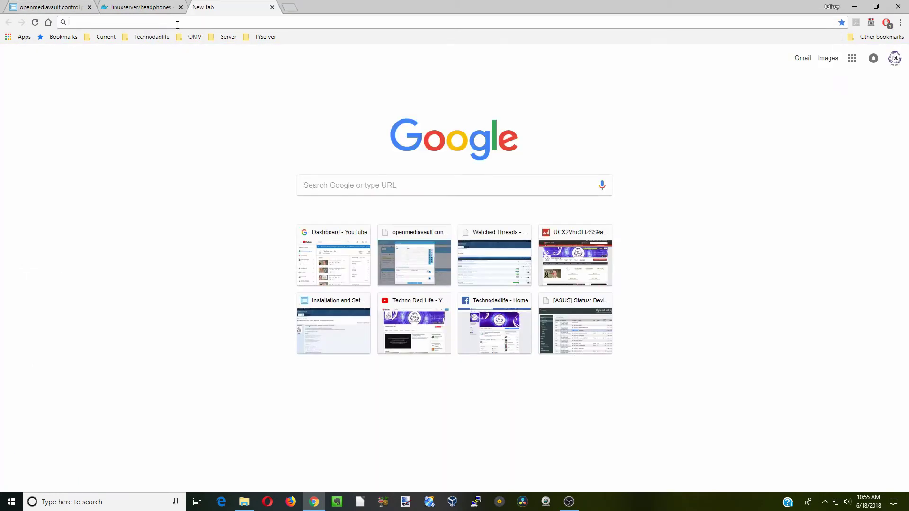
right_click(178, 25)
click(191, 69)
key(BackSpace)
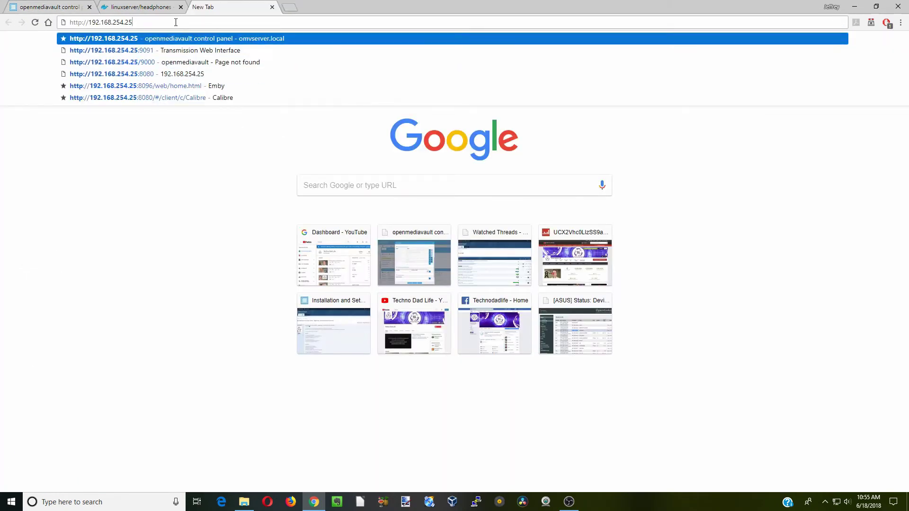
text(:8181)
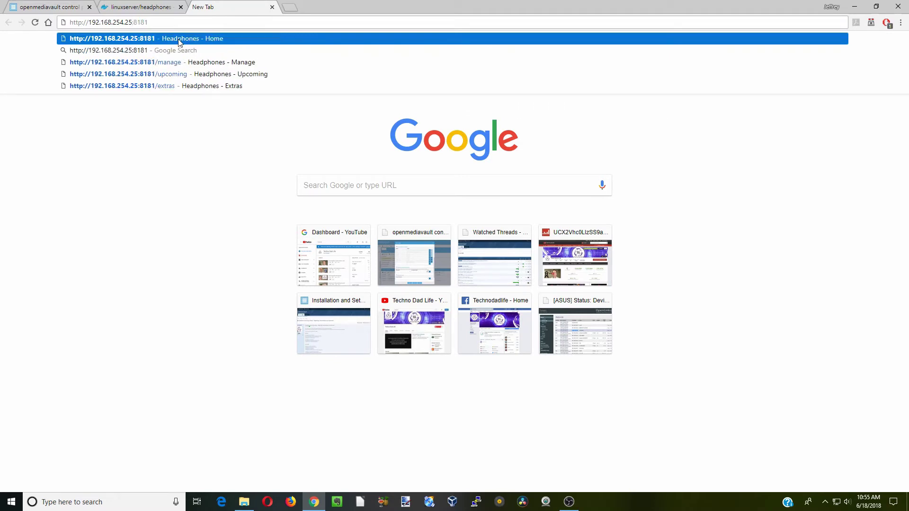
click(179, 40)
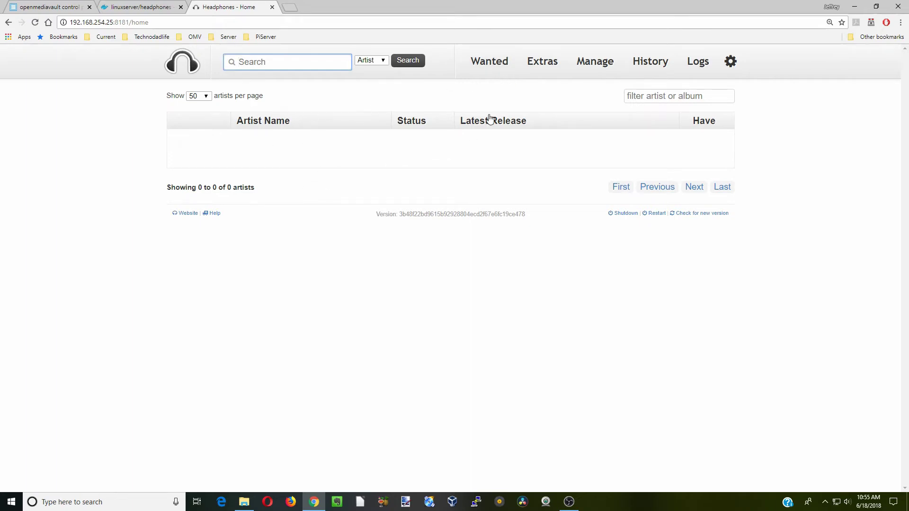
- Browse the Wanted and Extras pages, then open Manage
click(489, 69)
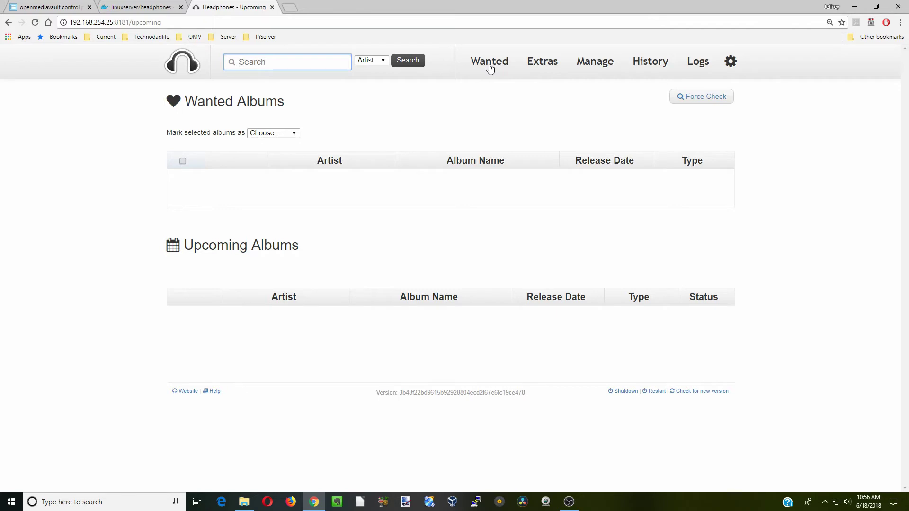
click(539, 68)
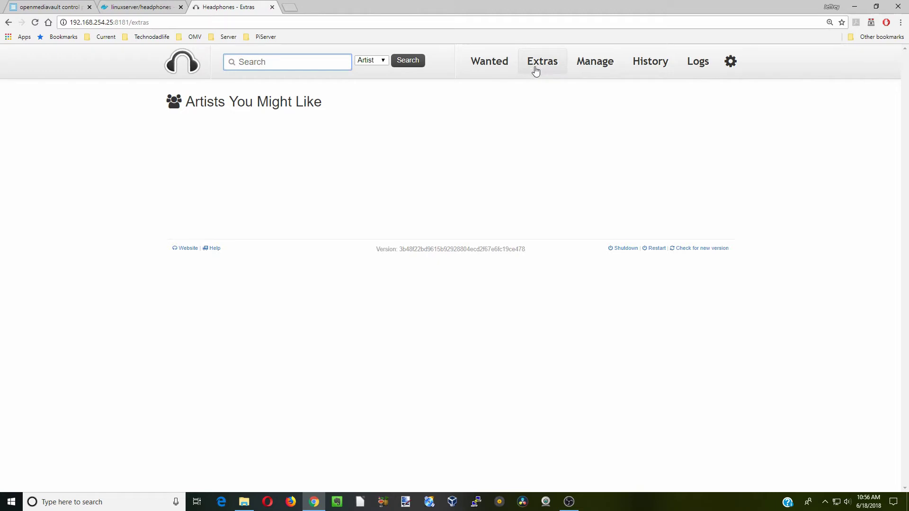
click(596, 67)
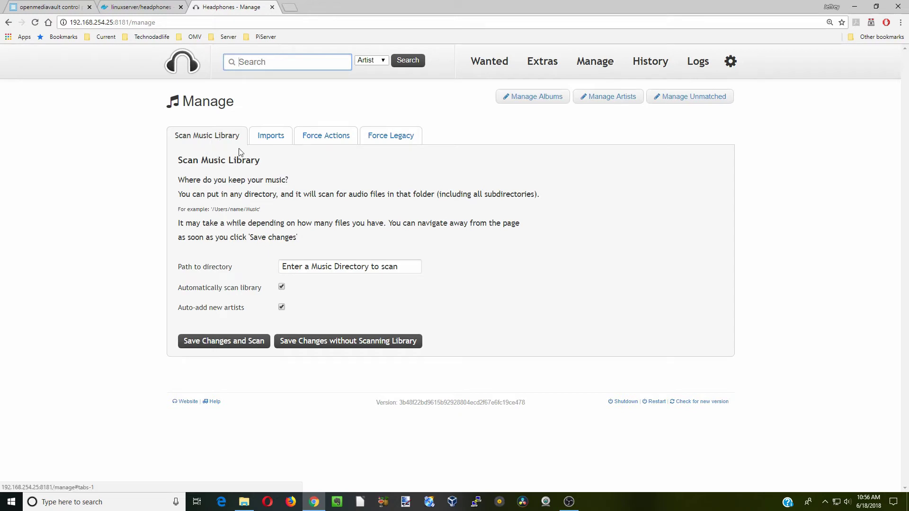
- Save /music as the library path, scan it, then view Last.FM artist imports
click(317, 266)
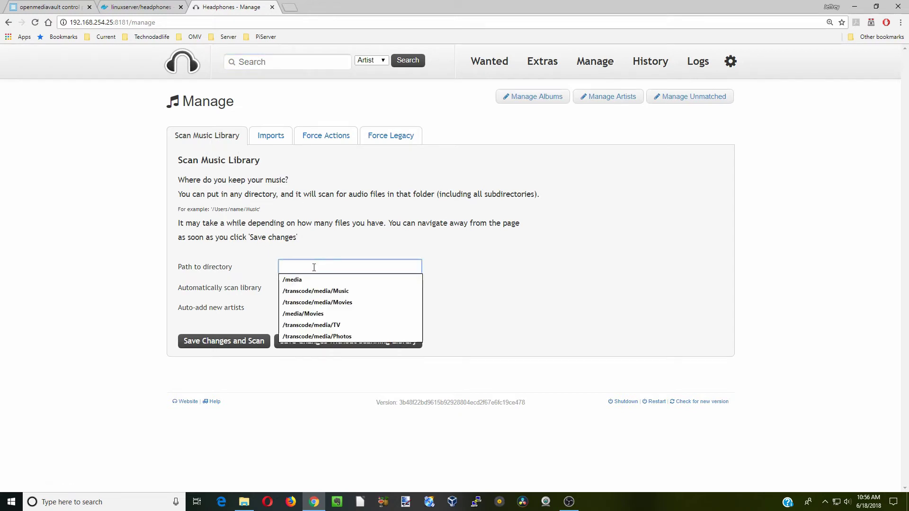
text(/music)
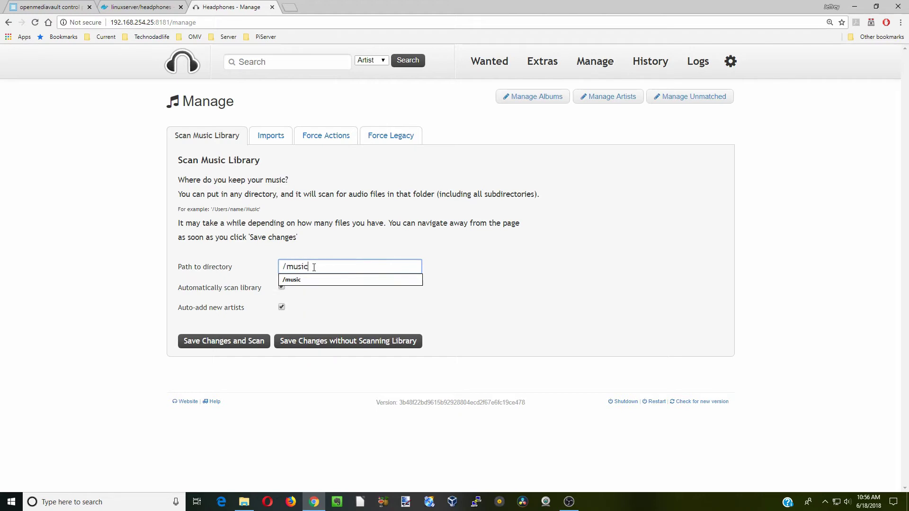
click(305, 280)
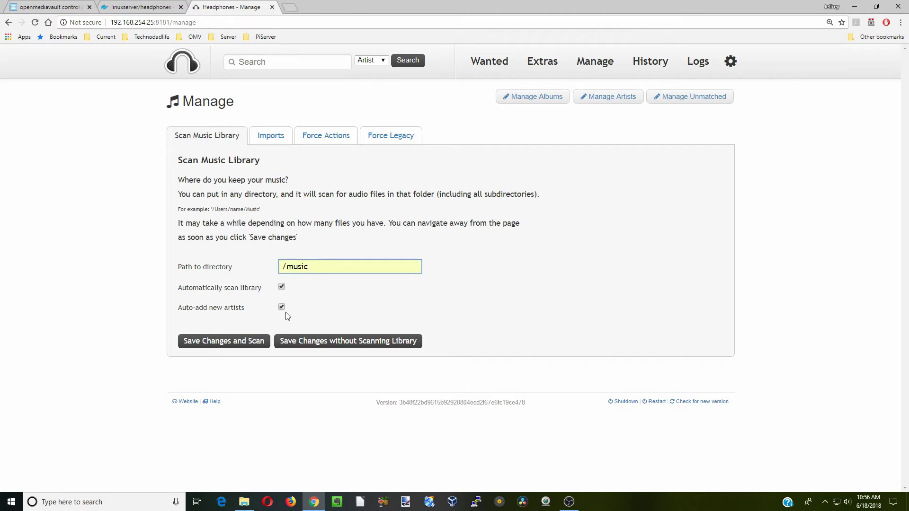
click(238, 345)
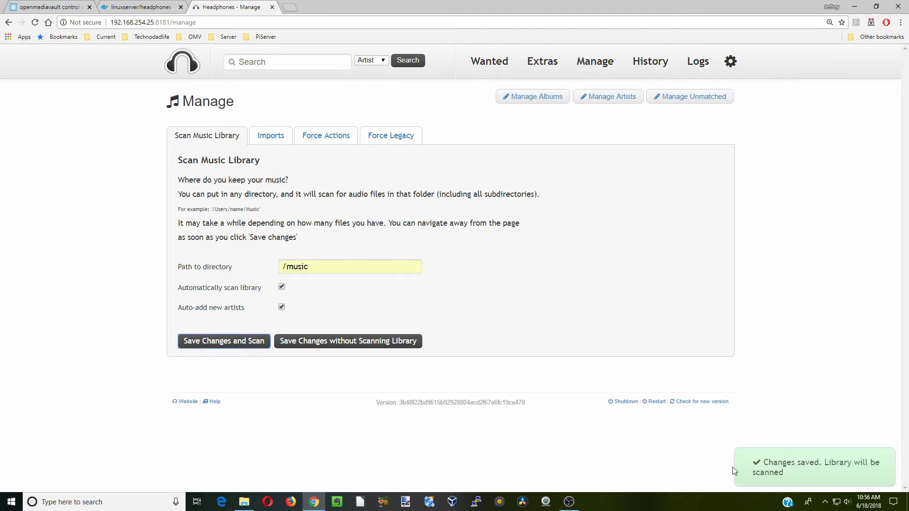
click(273, 137)
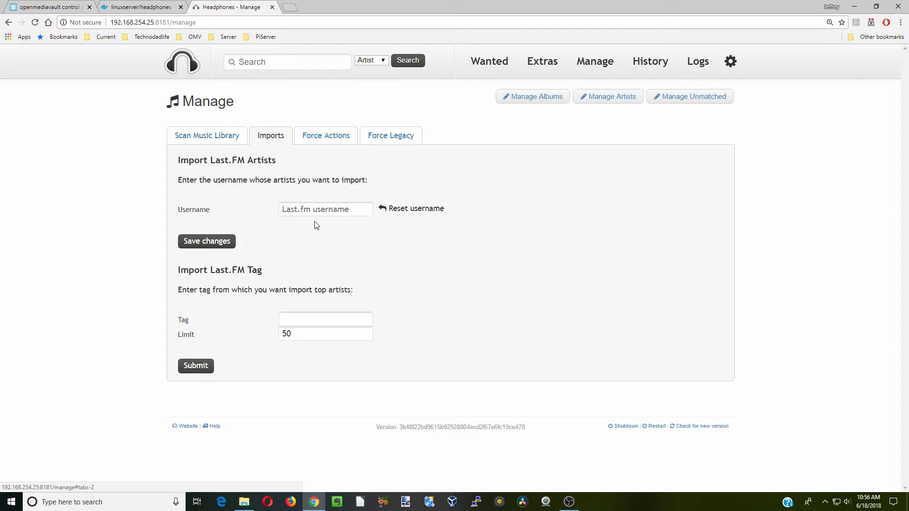
- Browse the Force Actions and Force Legacy tabs, then the History, Logs and Settings pages
click(326, 137)
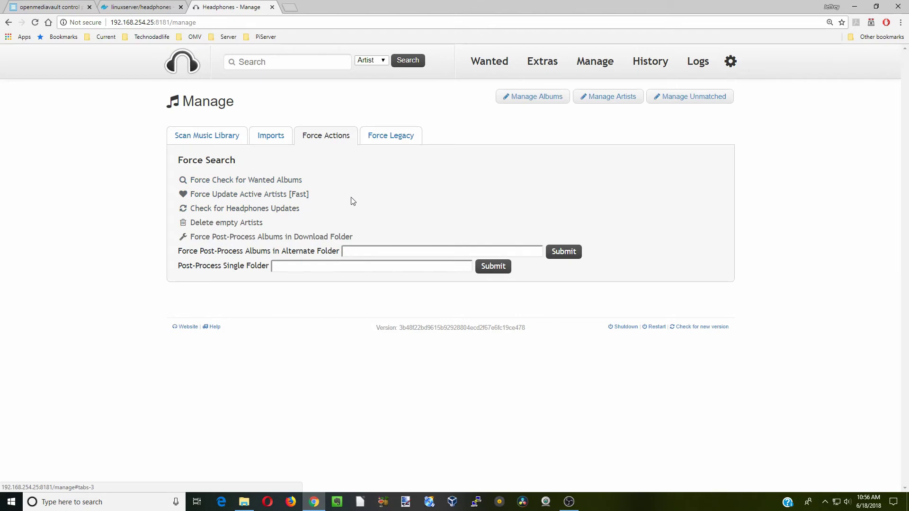
click(393, 138)
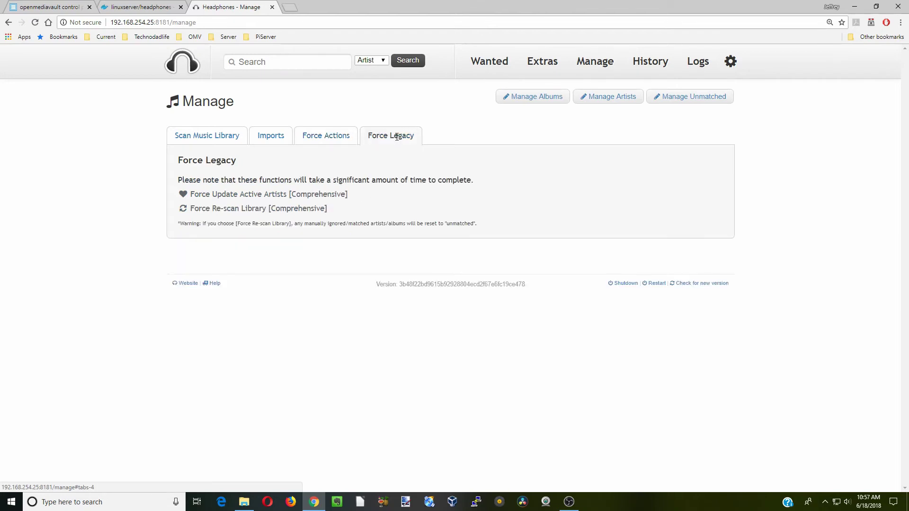
click(317, 195)
click(651, 69)
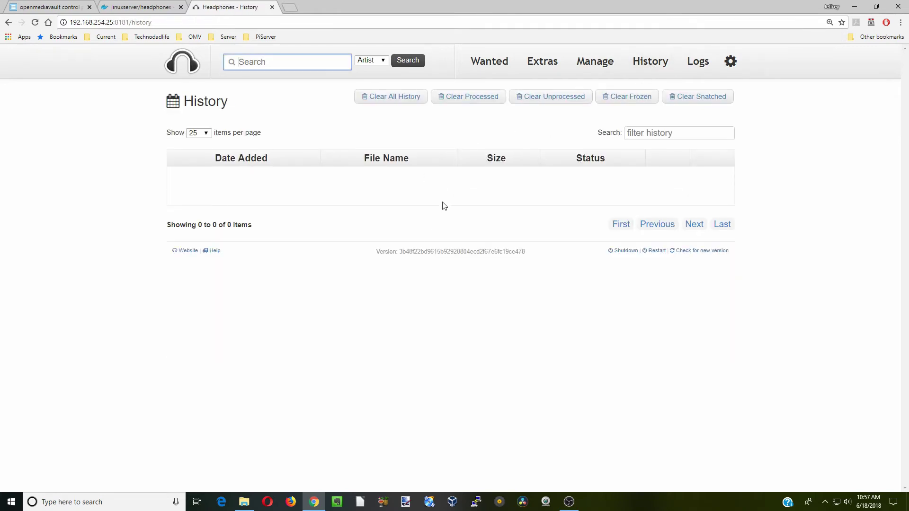
click(699, 65)
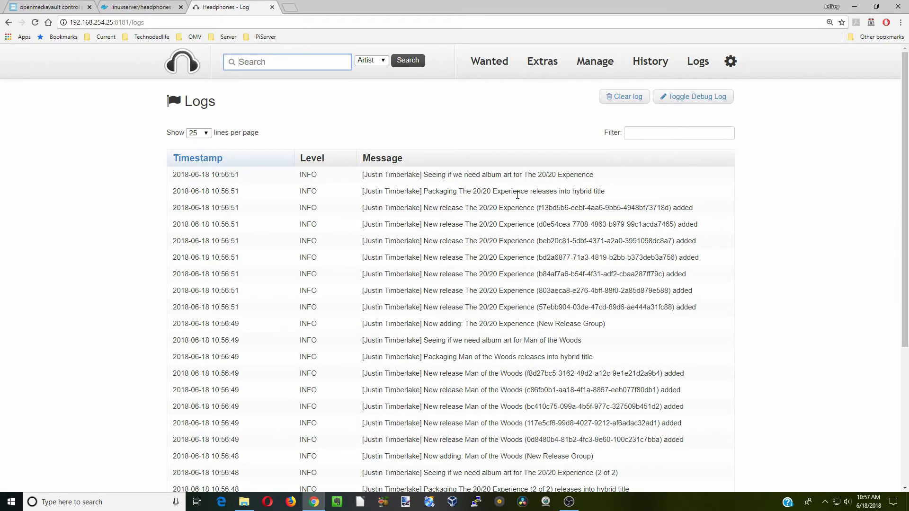
click(730, 62)
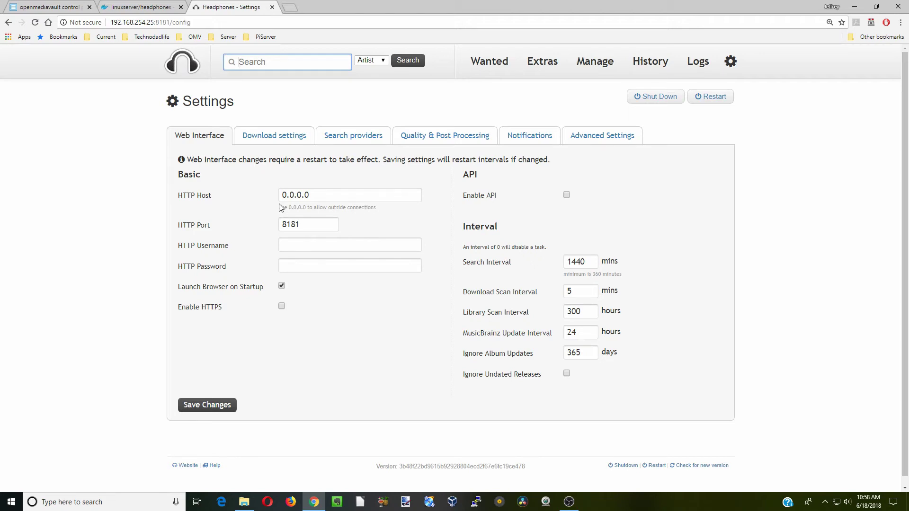
click(274, 135)
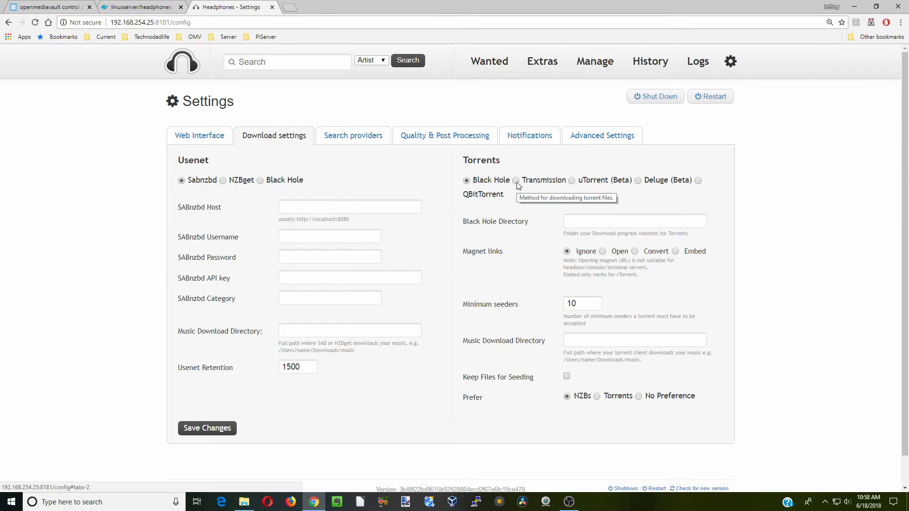
click(516, 184)
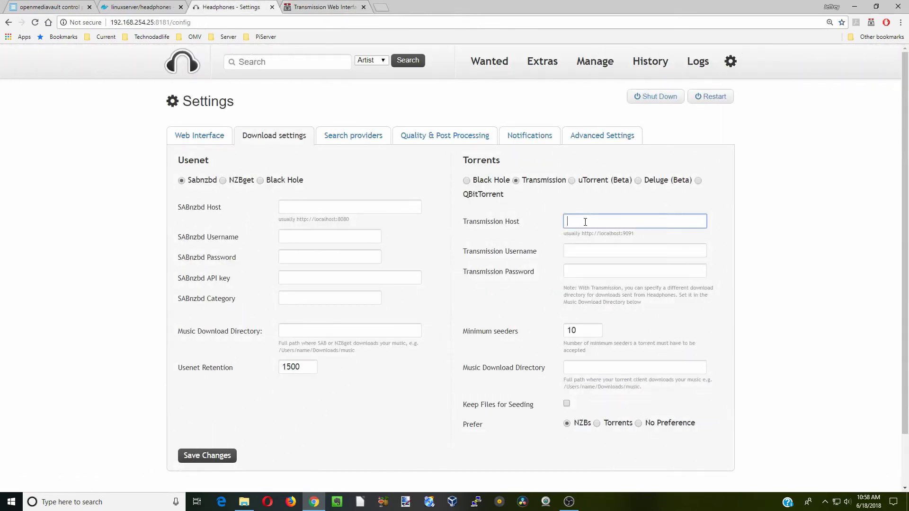
right_click(585, 222)
click(611, 286)
scroll(550, 287, down, 2)
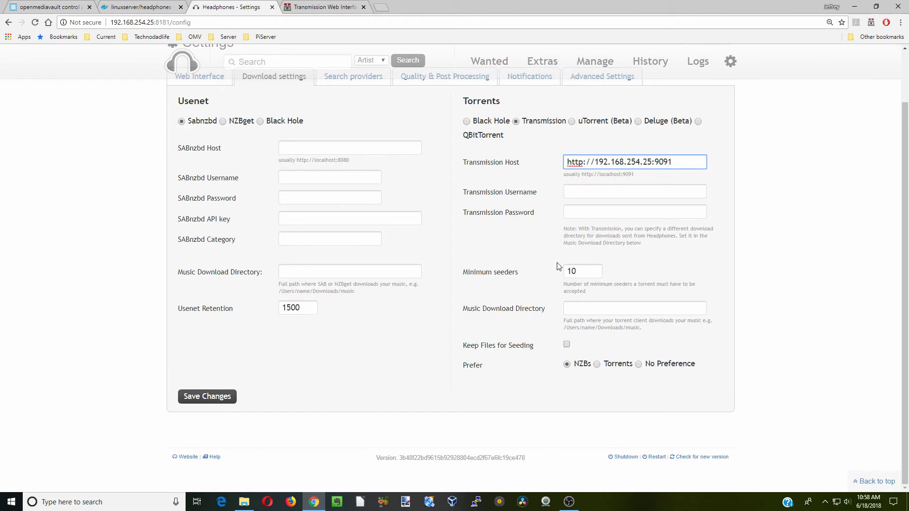
click(211, 401)
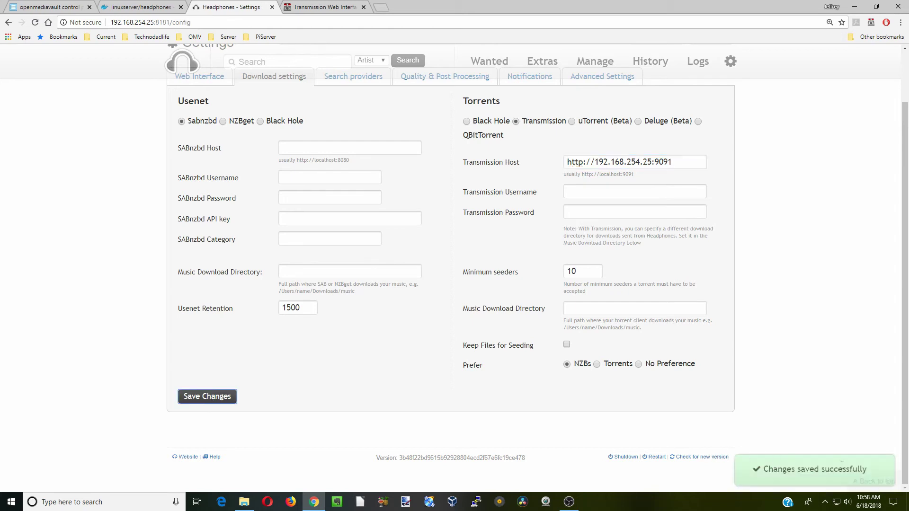
scroll(445, 284, up, 1)
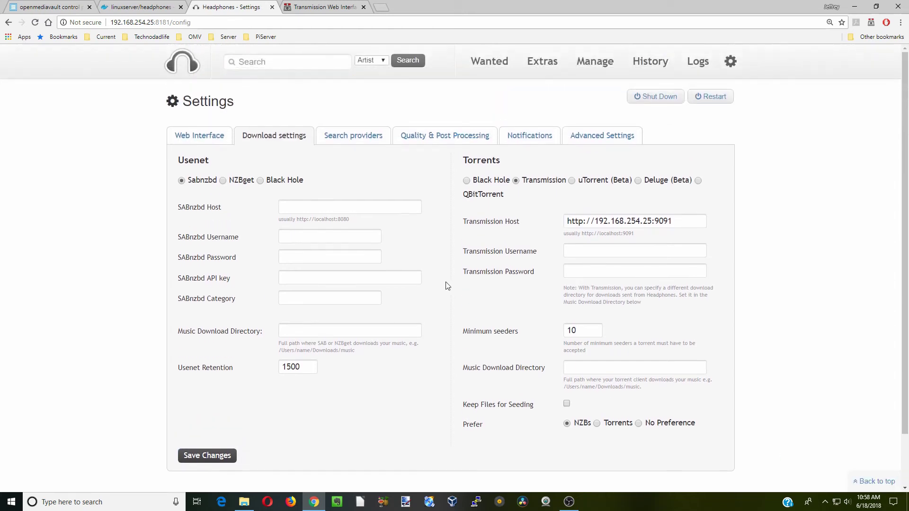
click(353, 136)
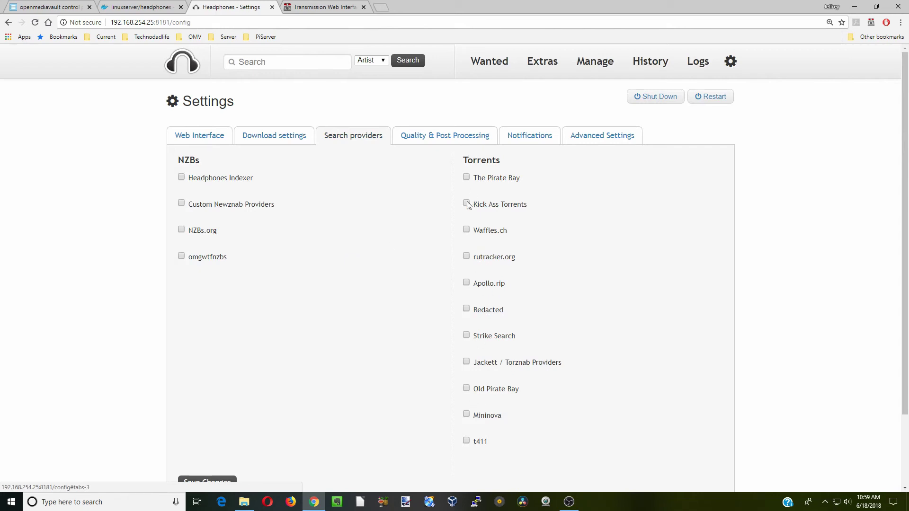
- Enable The Pirate Bay as a torrent search provider and save the change
click(466, 178)
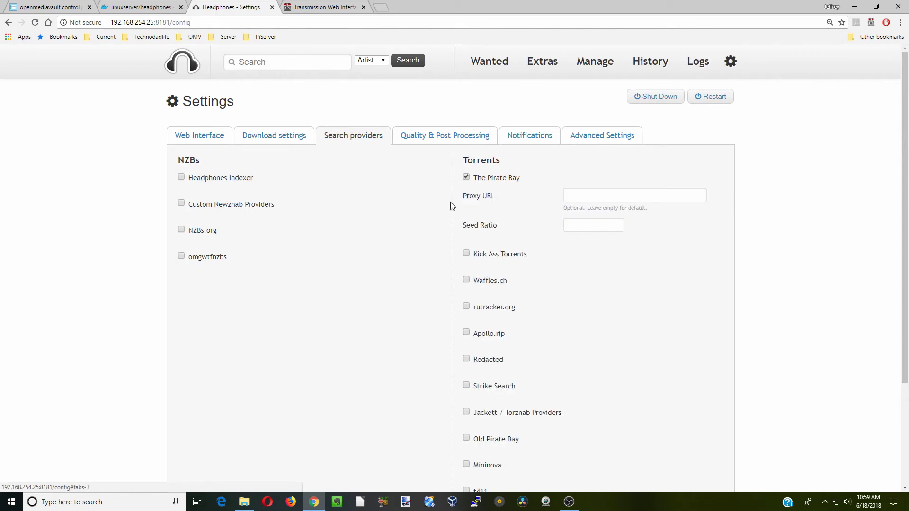
scroll(349, 282, down, 3)
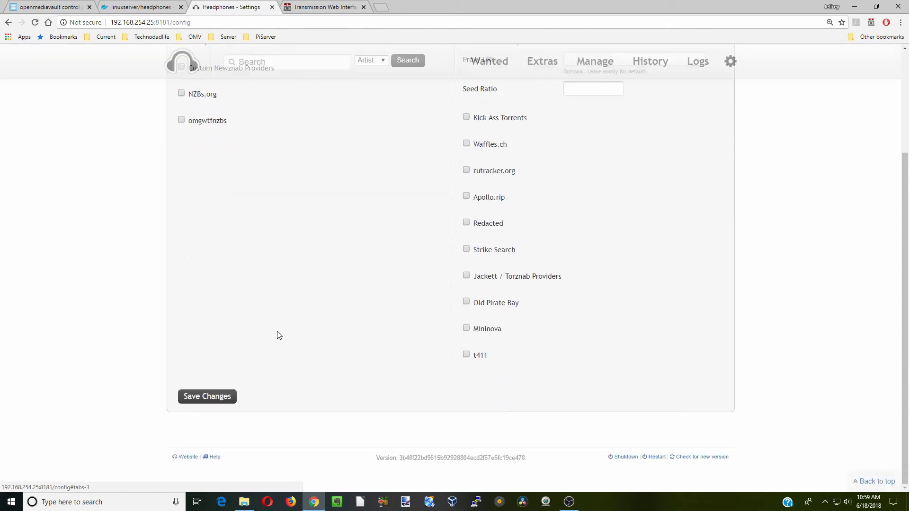
click(216, 401)
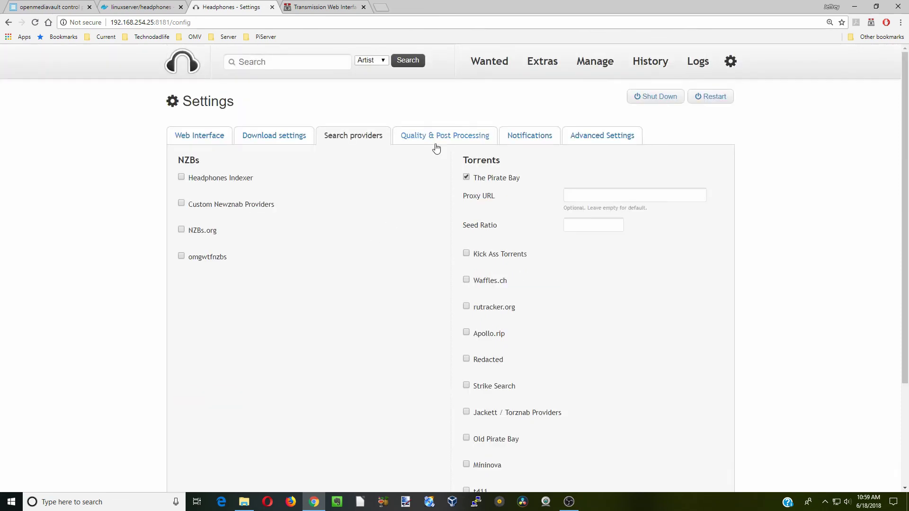
click(439, 137)
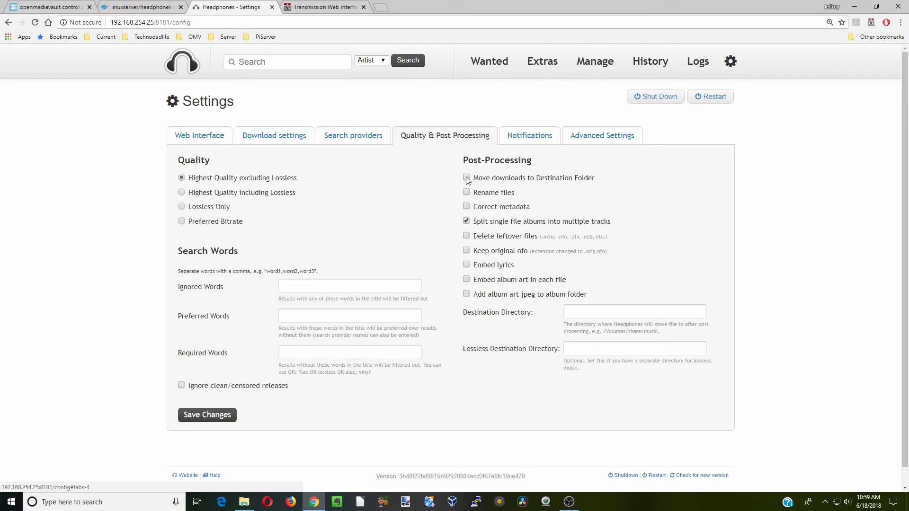
- Move finished downloads to the destination directory /music and save the post-processing settings
click(466, 178)
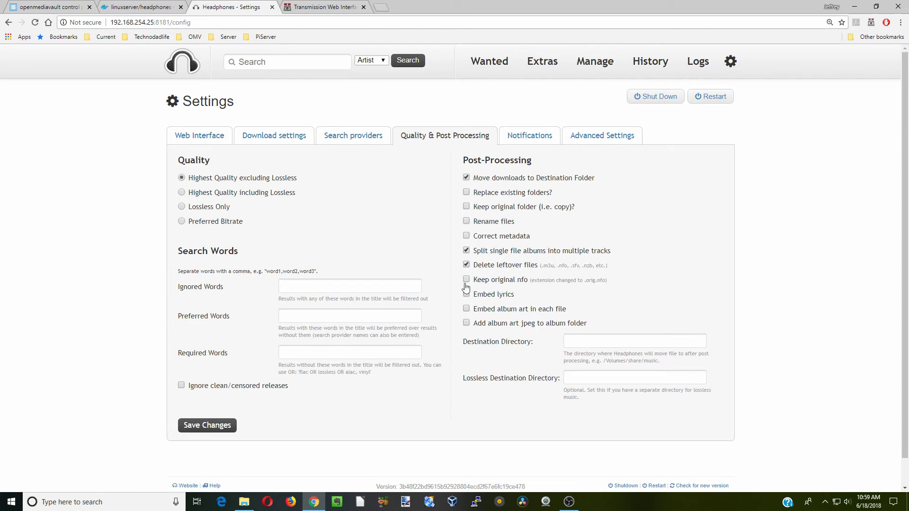
scroll(568, 308, down, 1)
click(588, 311)
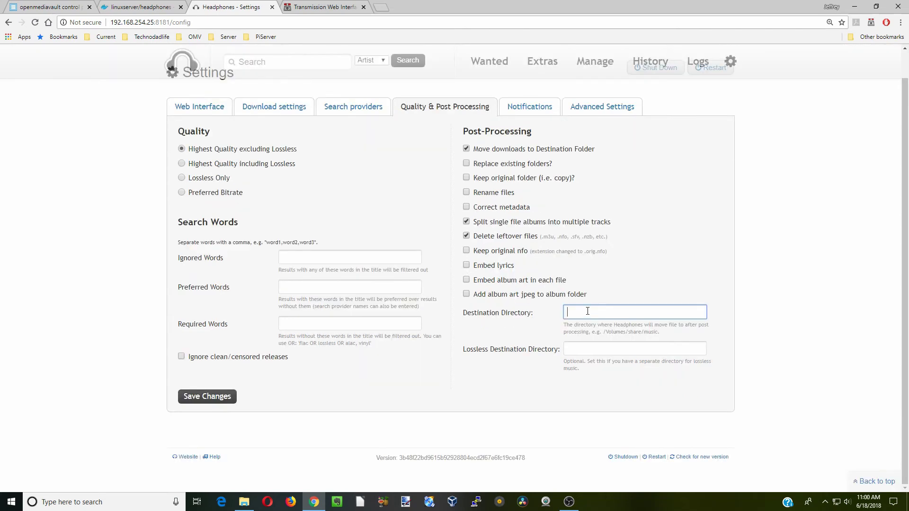
text(/music)
click(211, 398)
- Look over the Notifications and Advanced settings, then go back to the home artist list
click(531, 107)
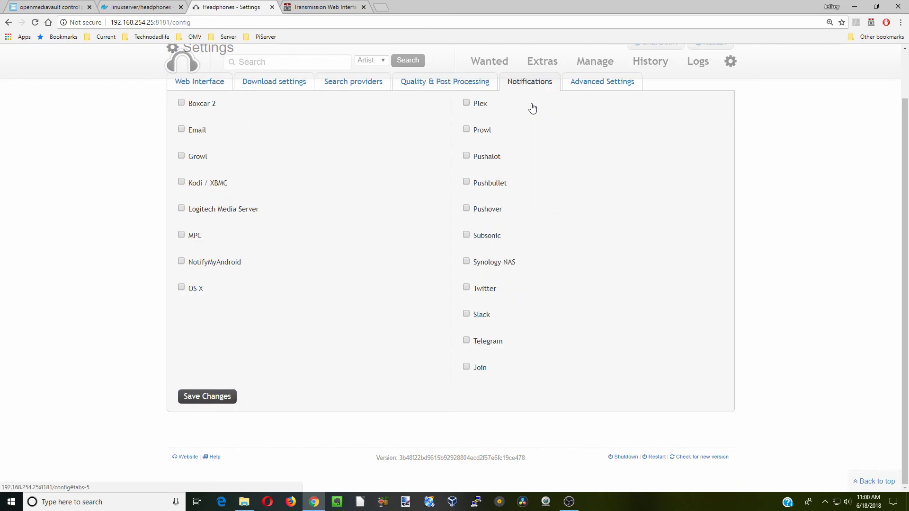
scroll(580, 243, up, 2)
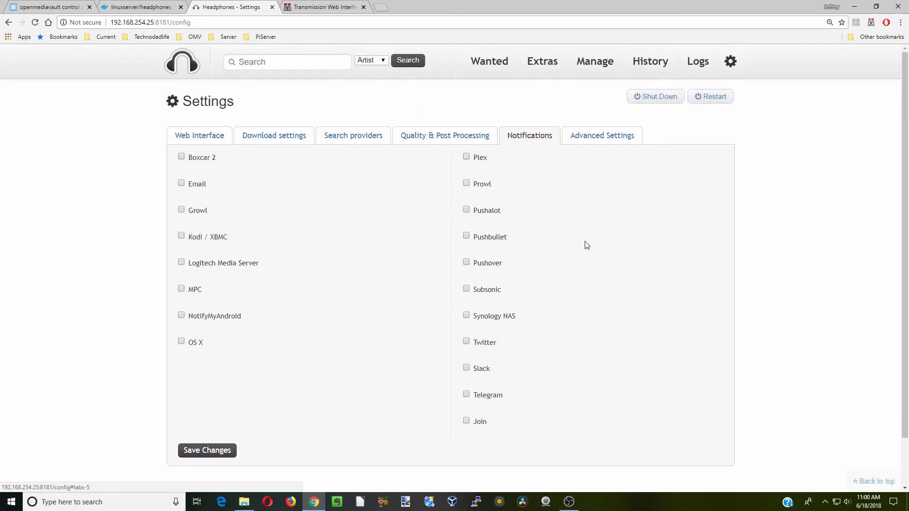
click(604, 138)
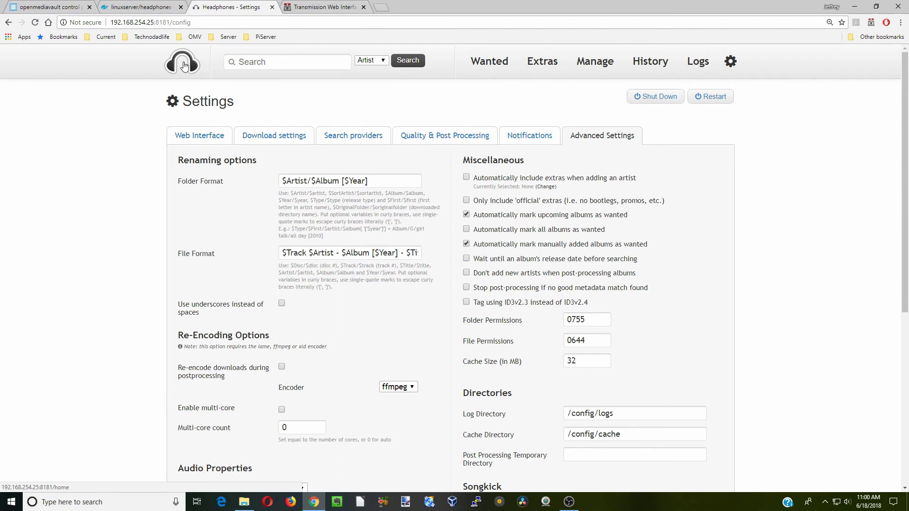
click(185, 65)
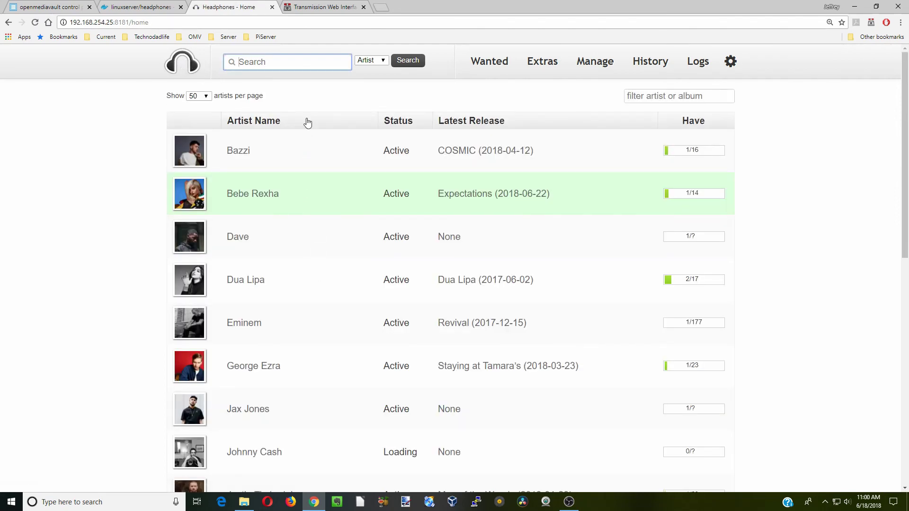
- Search for the artist Elton John using the autofill suggestion
click(291, 63)
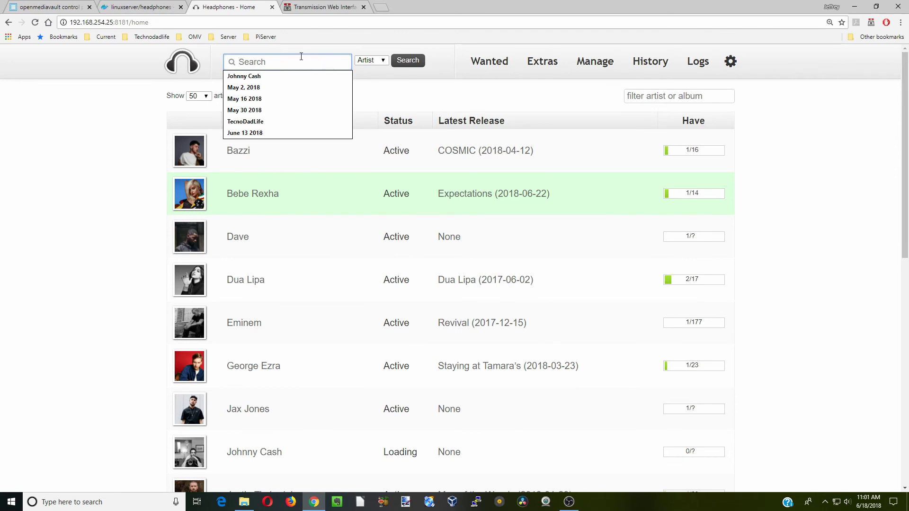
text(Elton John)
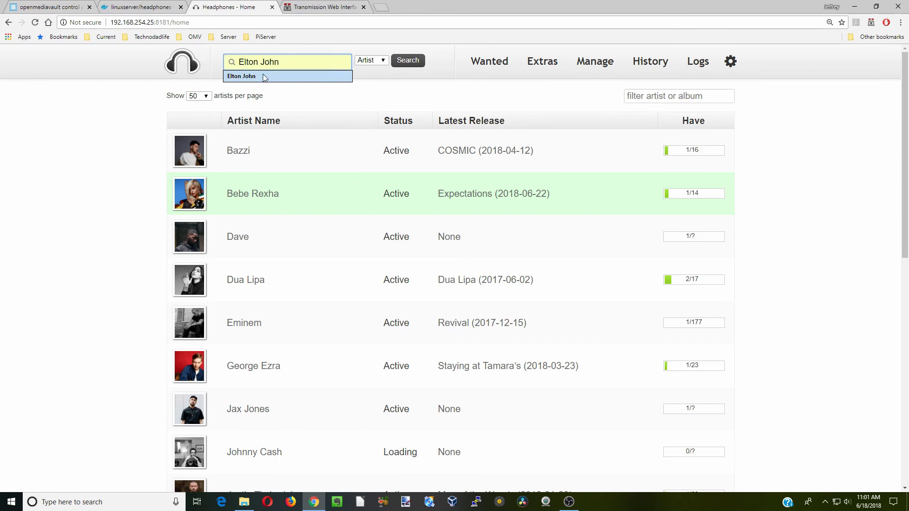
click(264, 77)
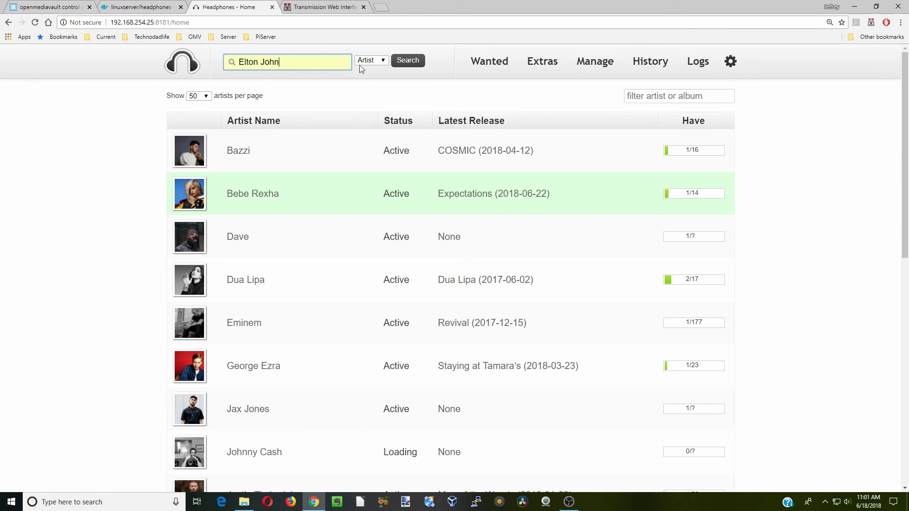
click(413, 63)
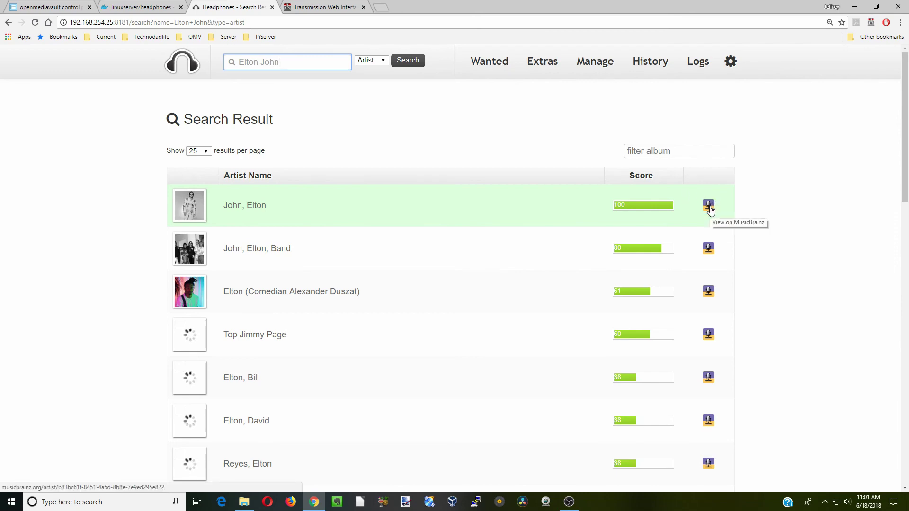
- Add the top 'John, Elton' match and view his artist page with albums
click(709, 206)
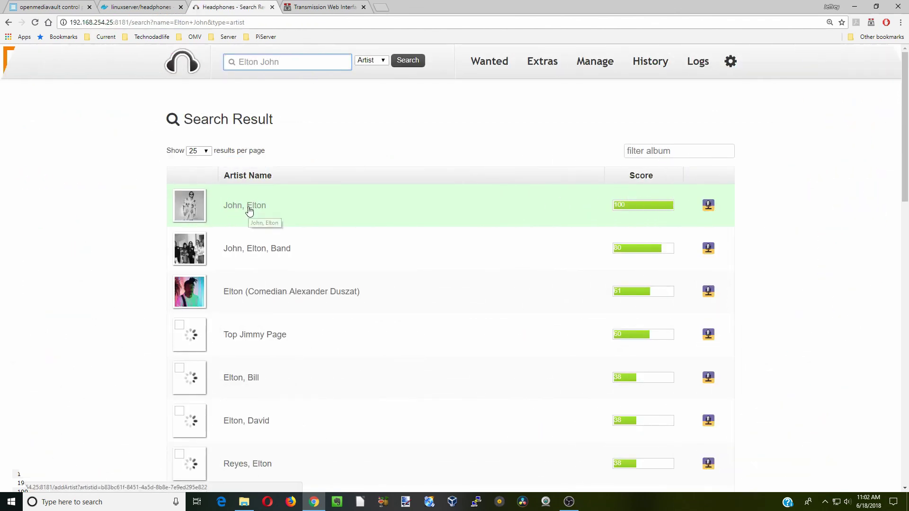
click(250, 211)
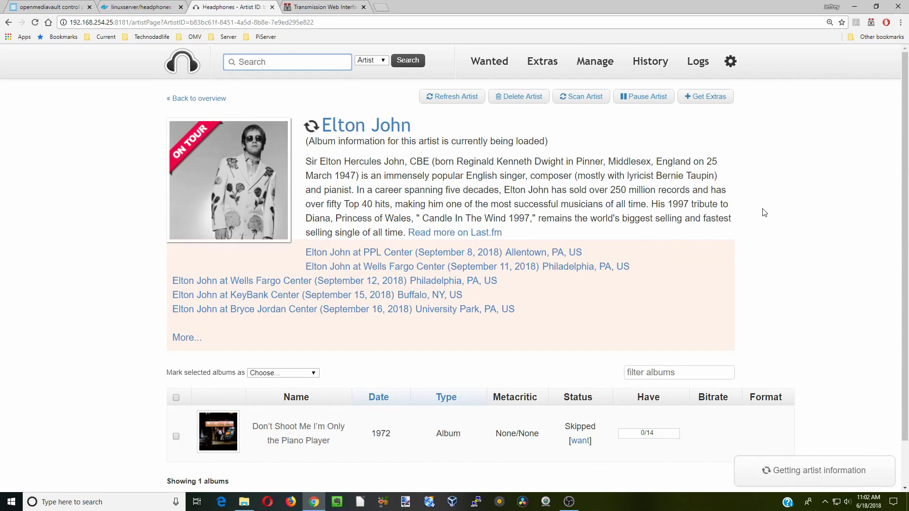
scroll(764, 213, down, 3)
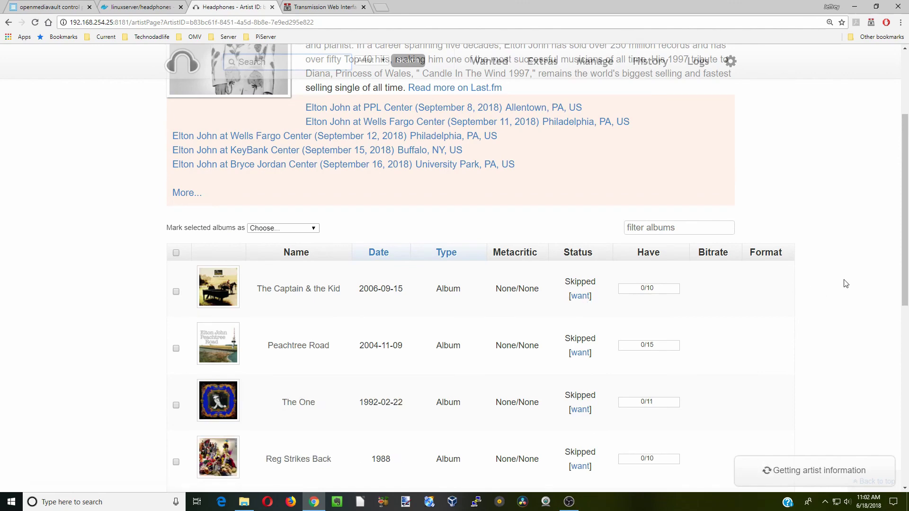
scroll(846, 283, up, 3)
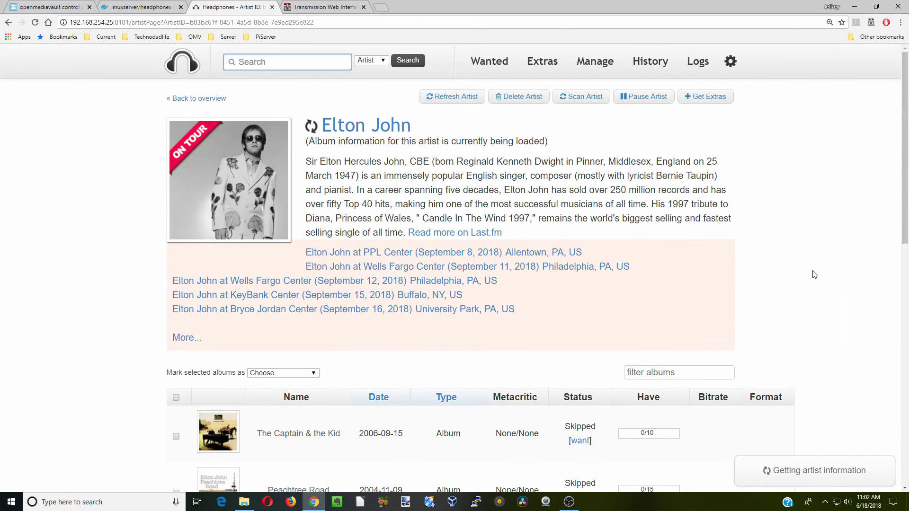